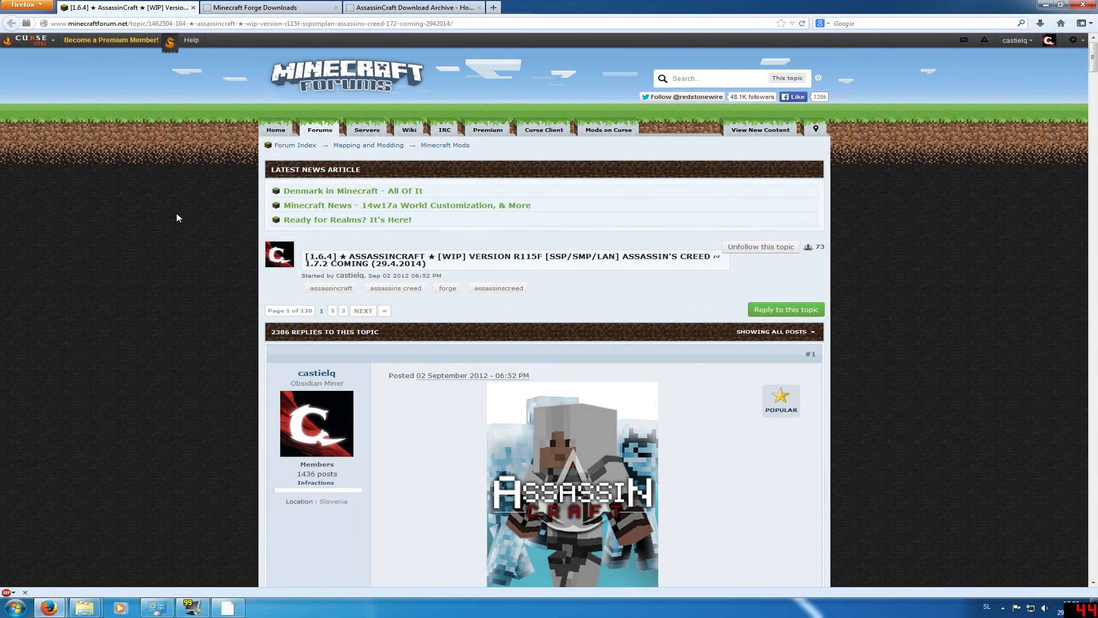
Step: Download and save the installer for the 1.7.2-Recommended Forge build 10.12.1.1060 from the Minecraft Forge downloads page
click(296, 6)
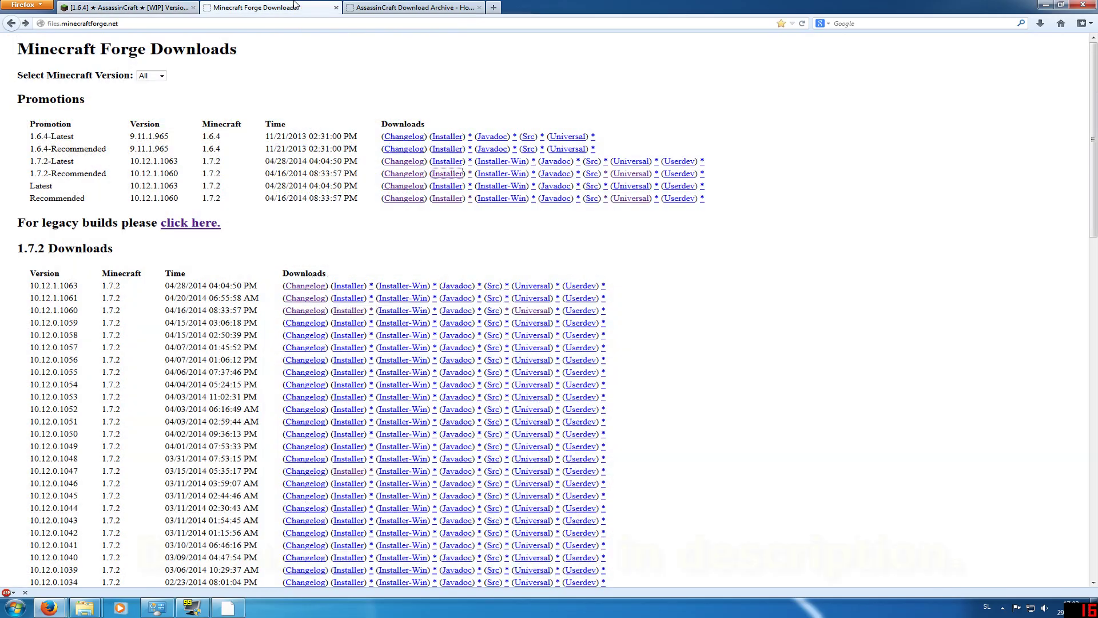
click(388, 6)
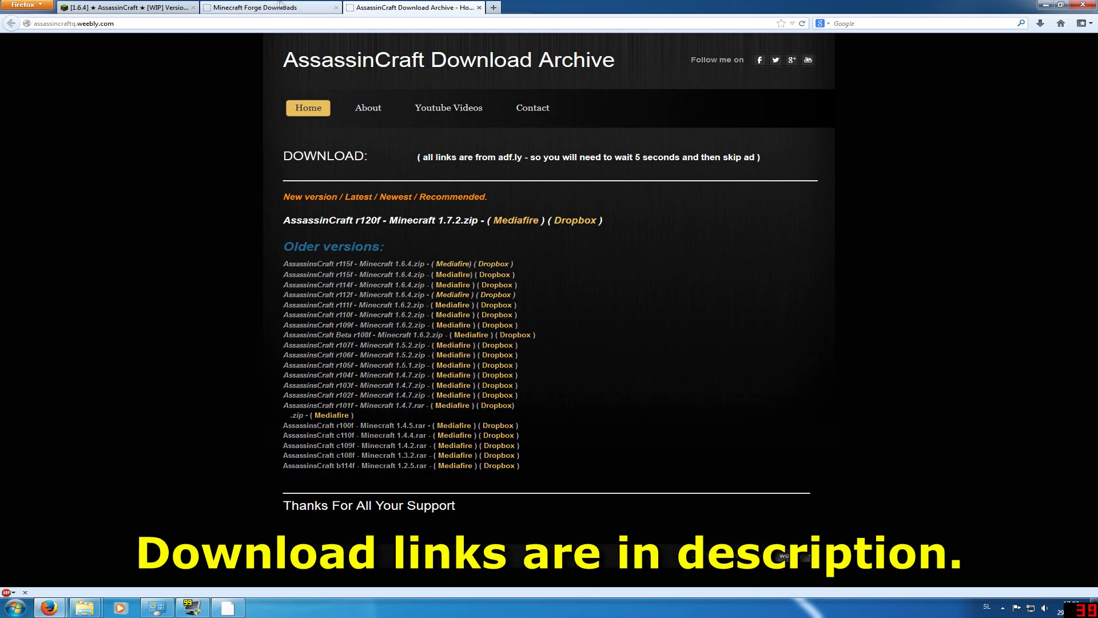
click(256, 5)
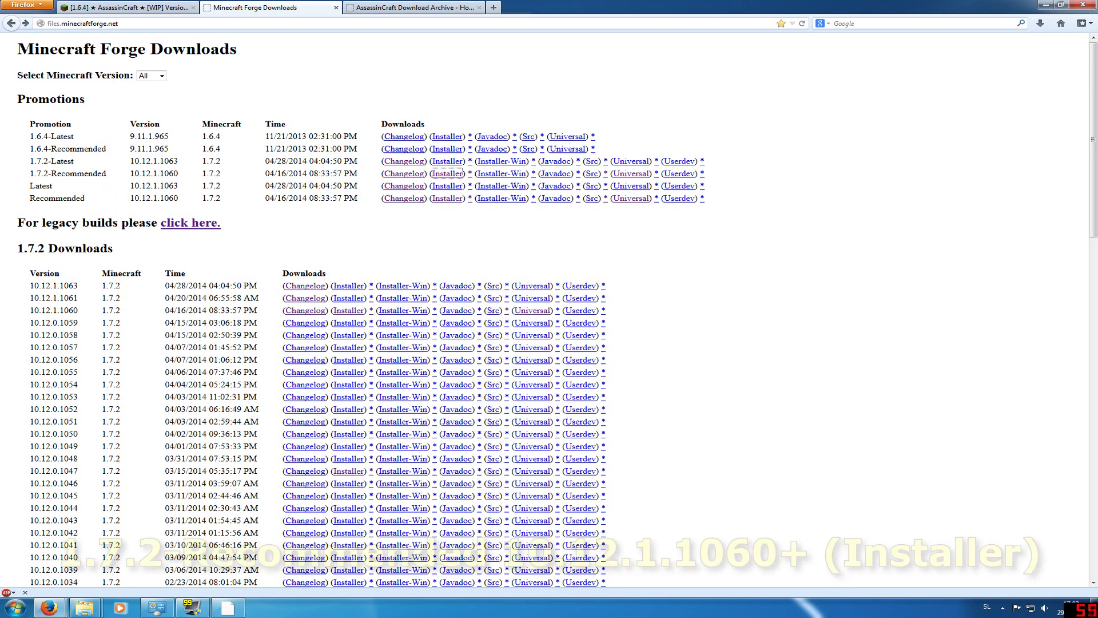
drag(29, 173, 57, 174)
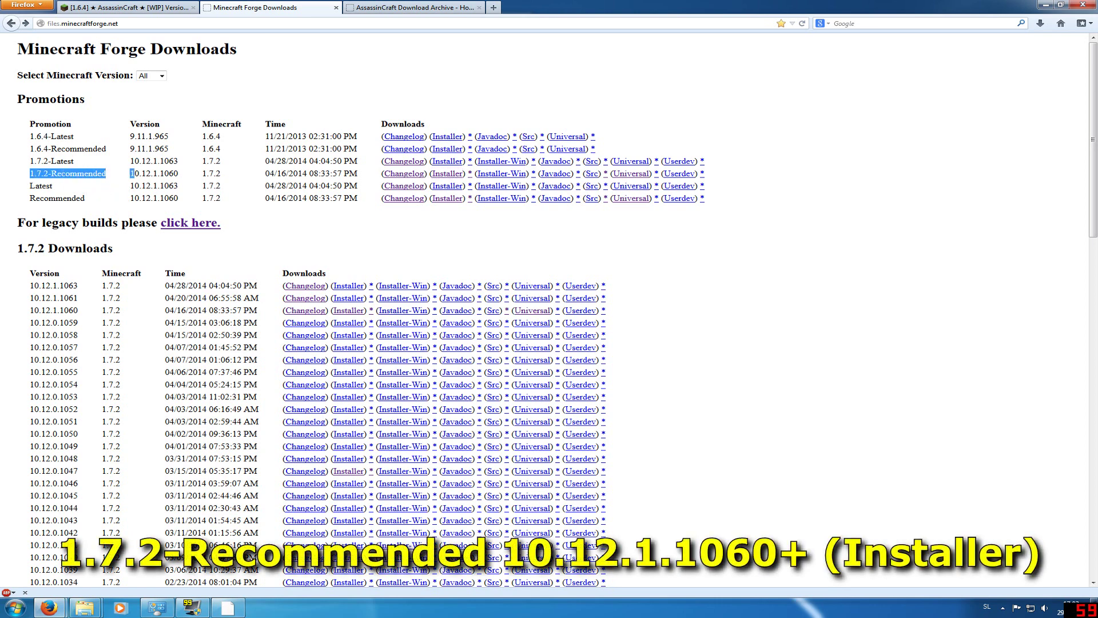
drag(132, 173, 359, 182)
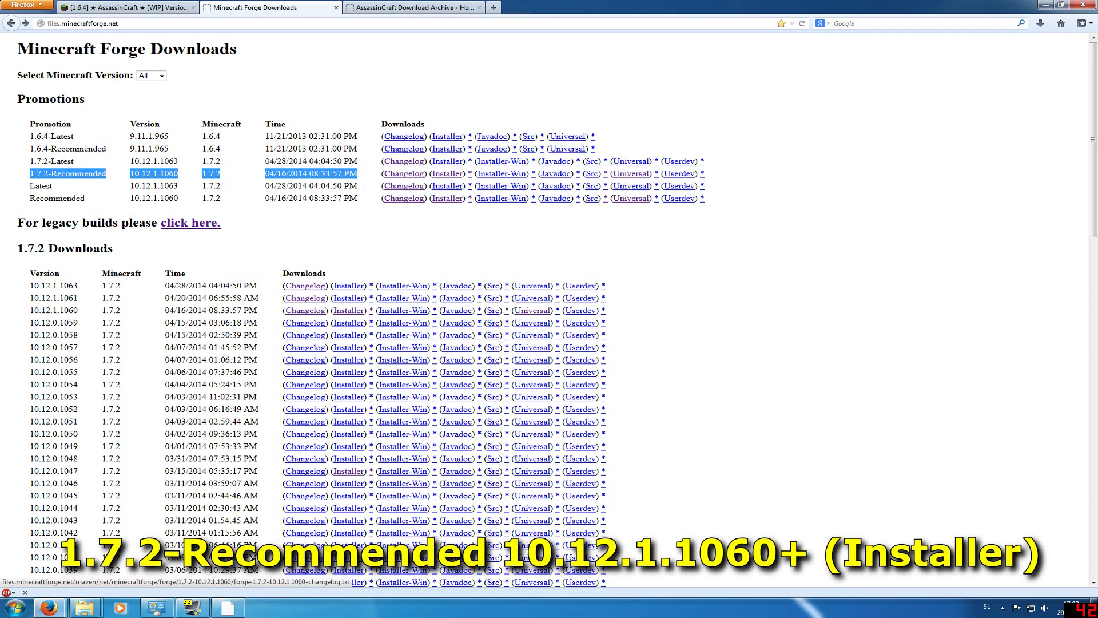
click(451, 175)
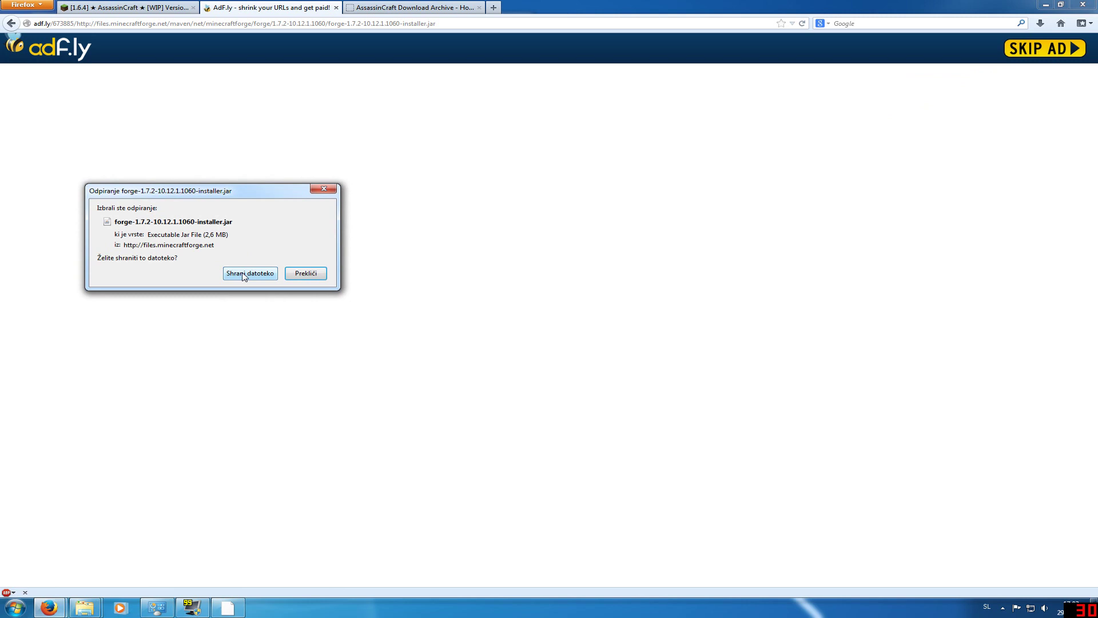
click(244, 275)
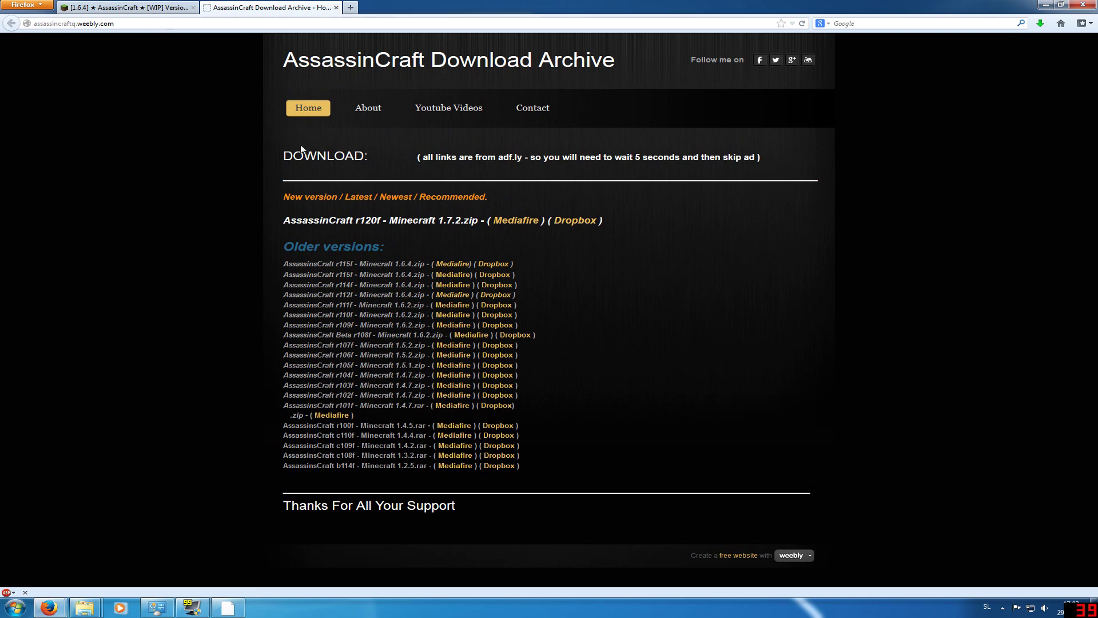
Step: Download AssassinCraft r120f for Minecraft 1.7.2 from its Mediafire link, save the zip file and close the download page
click(522, 222)
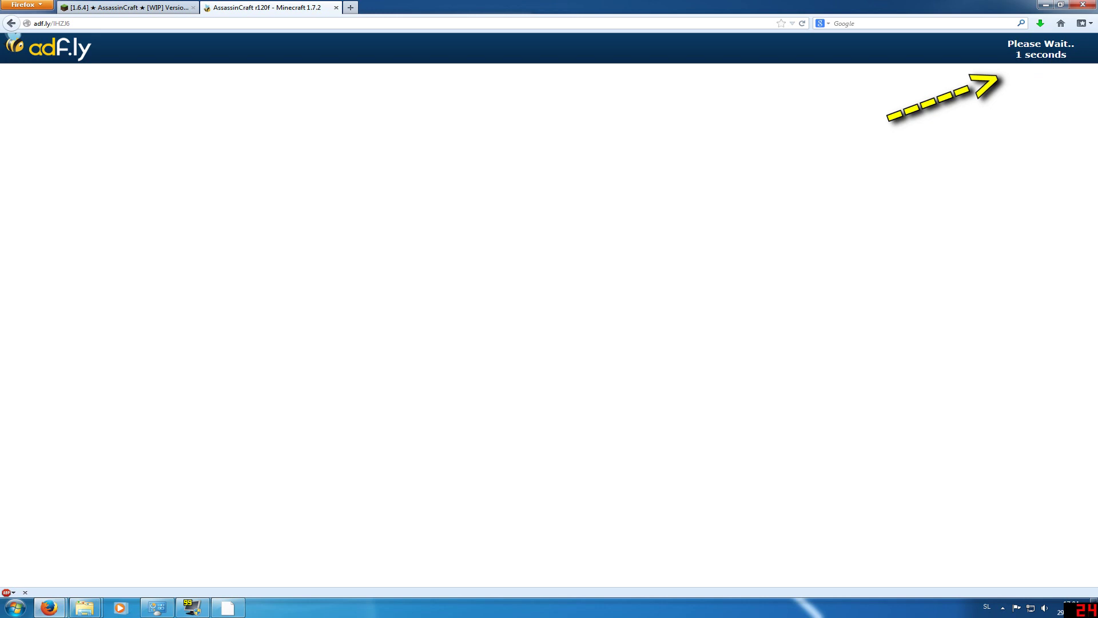
click(1035, 51)
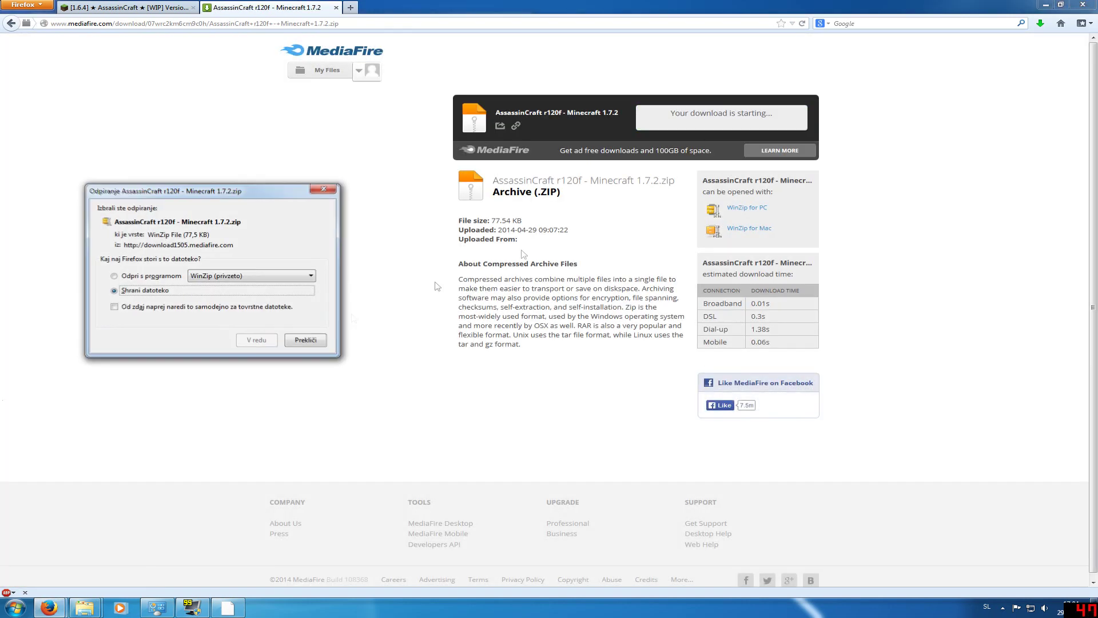
click(255, 340)
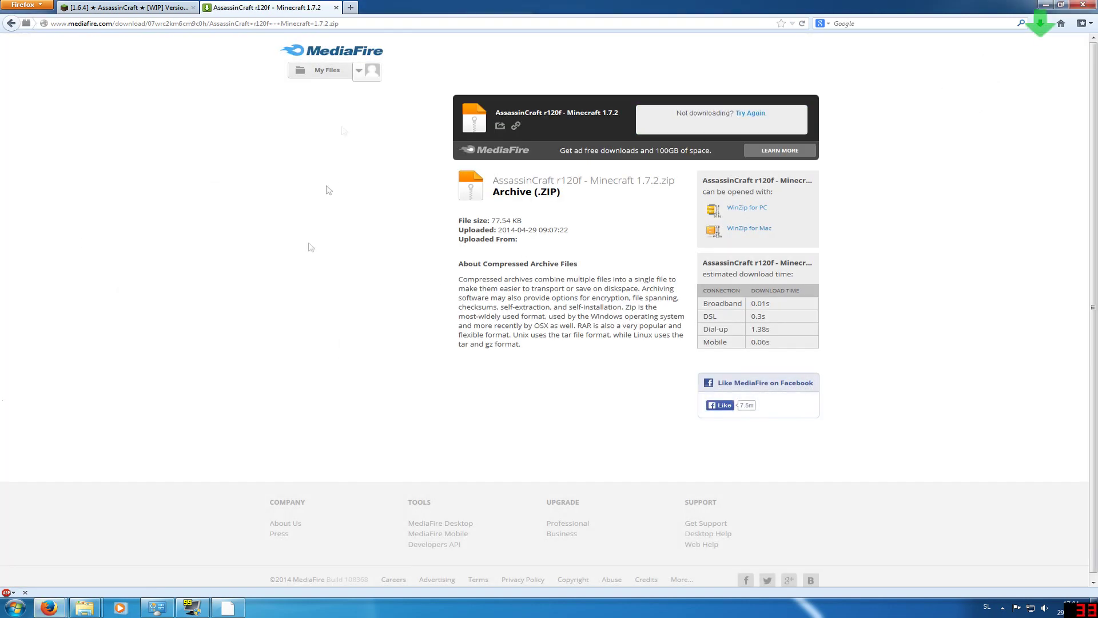
click(337, 8)
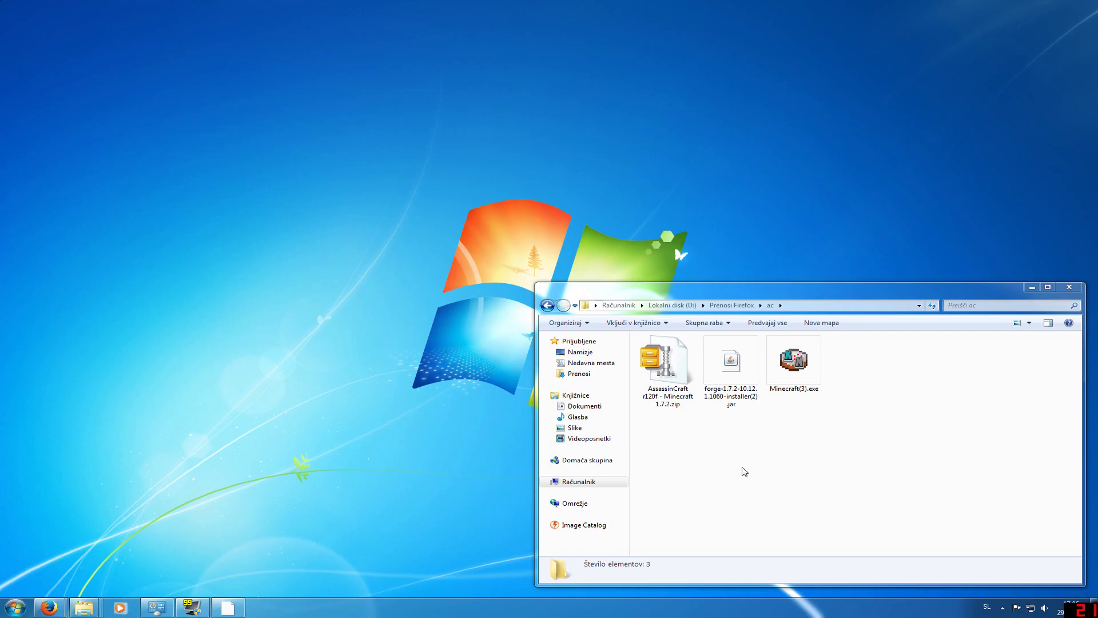
Step: Run the downloaded Forge 1.7.2-10.12.1.1060 installer with the Install client option and dismiss the completion message
drag(742, 467, 642, 333)
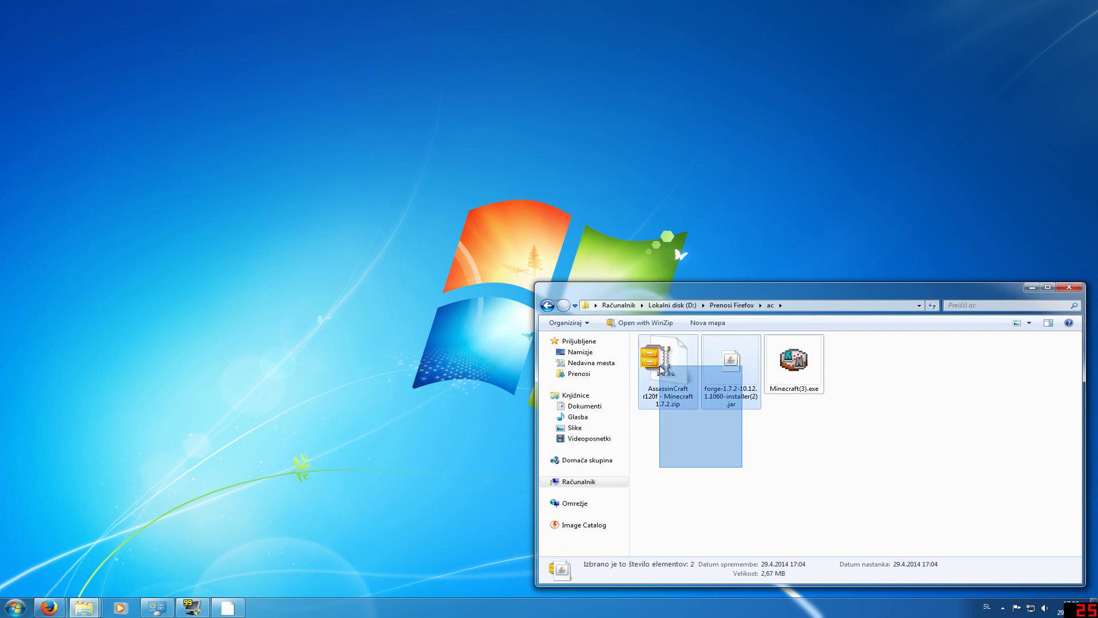
click(731, 486)
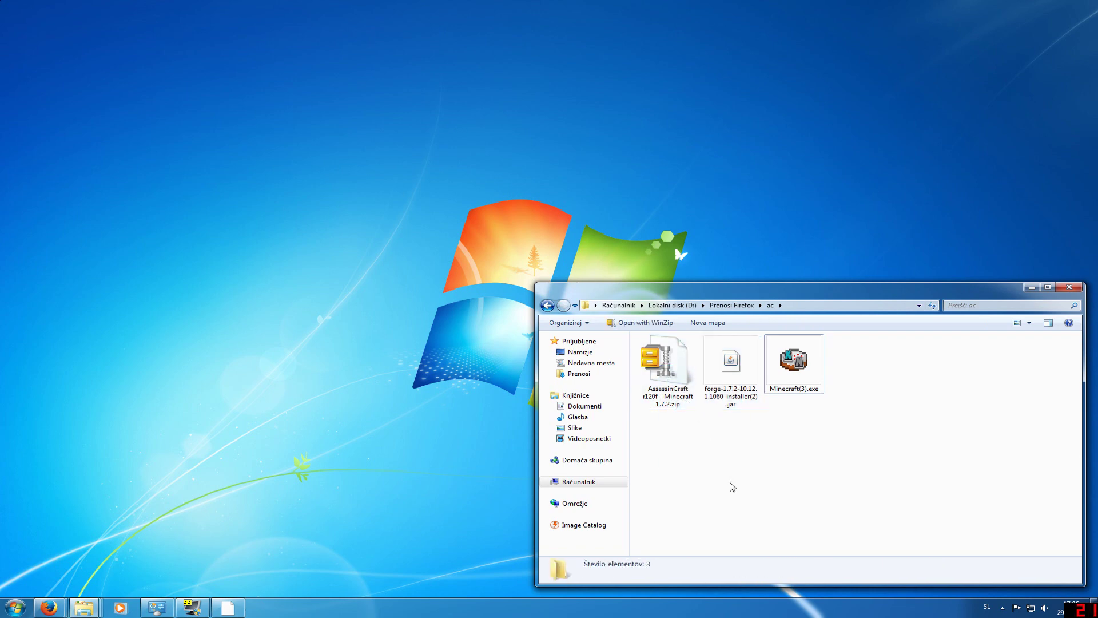
click(721, 361)
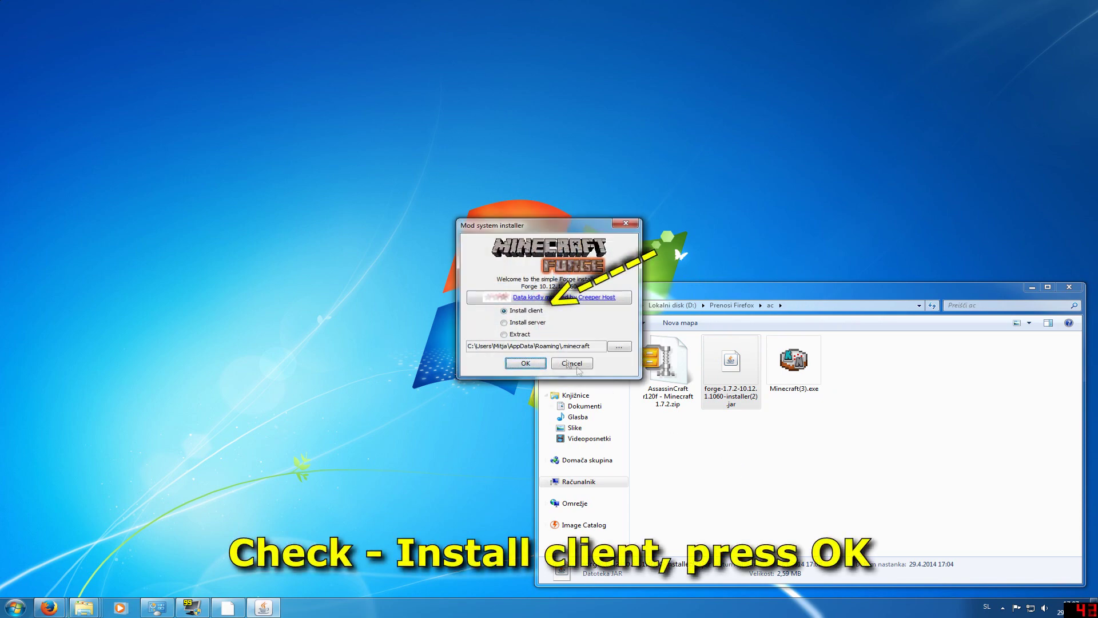
click(526, 363)
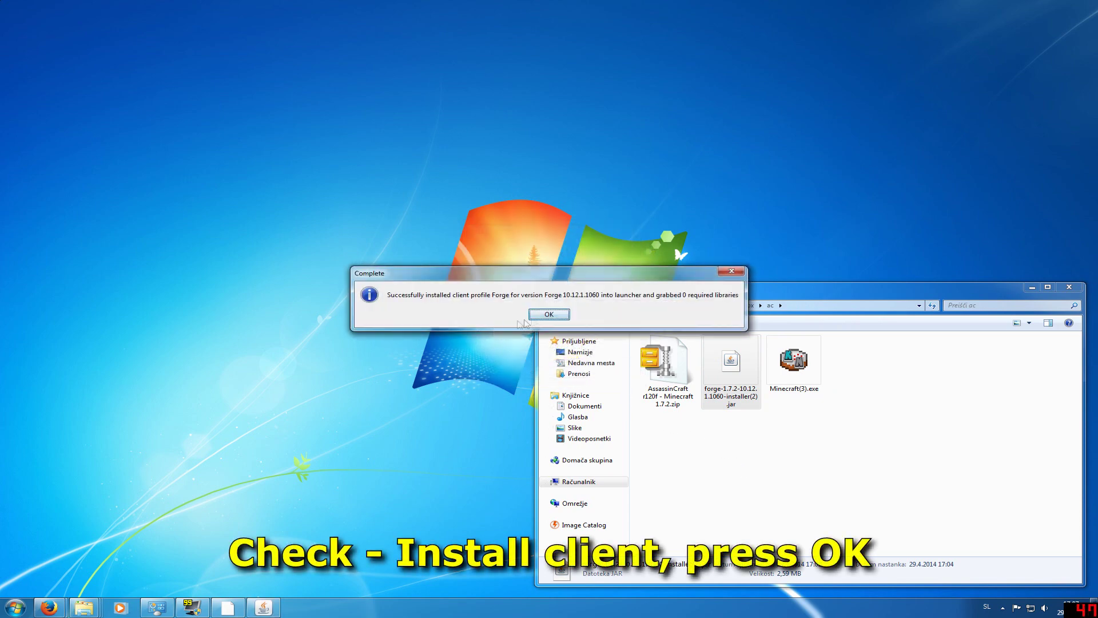
drag(527, 283, 527, 227)
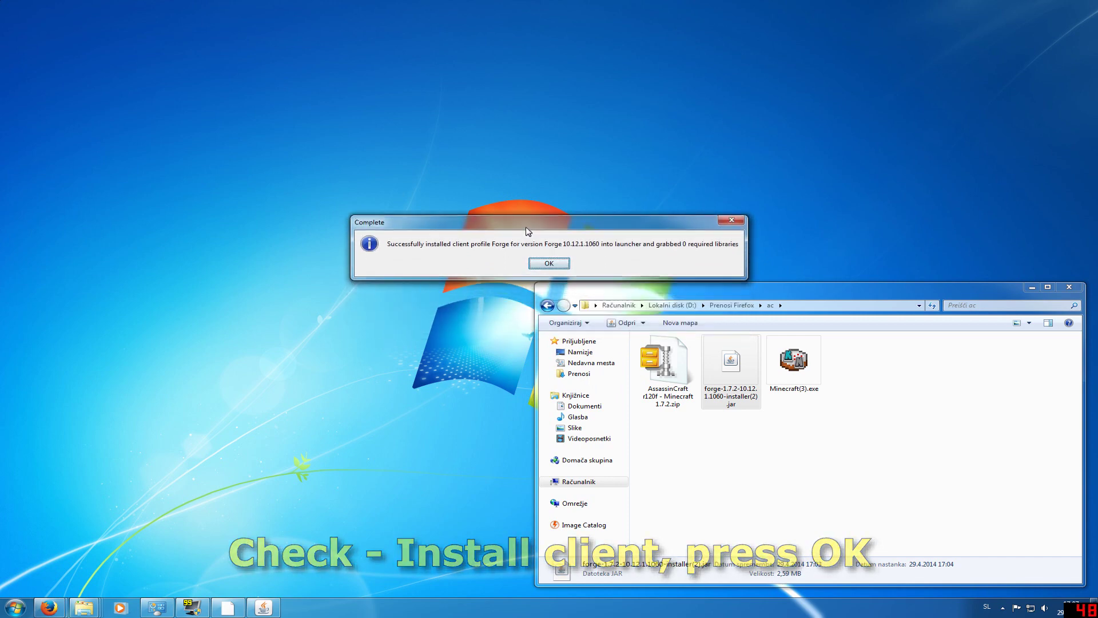
click(545, 261)
click(732, 455)
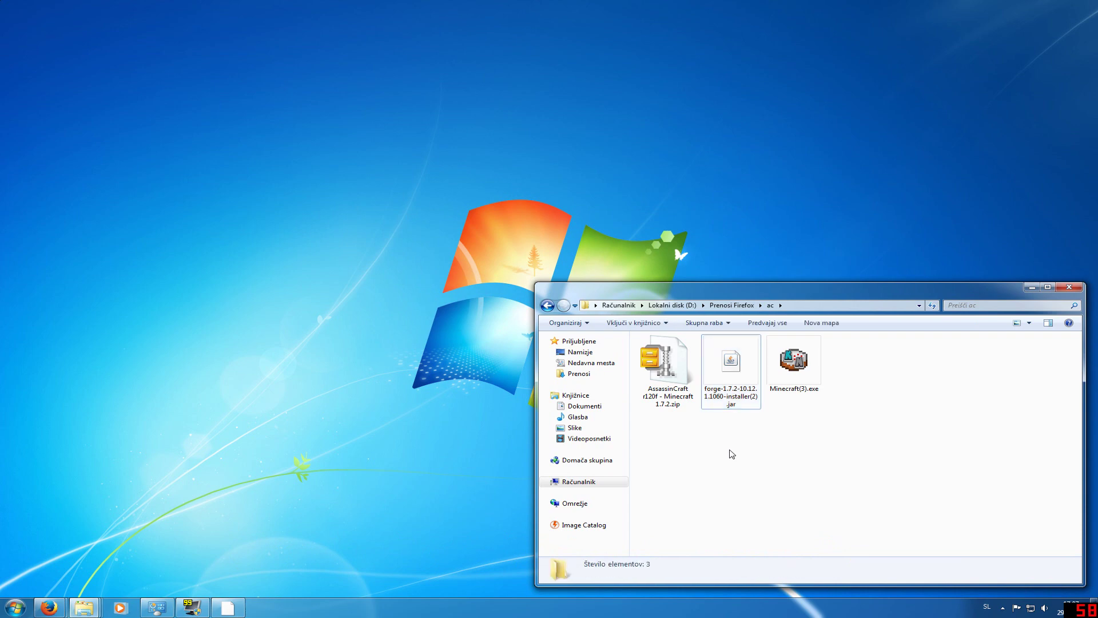
Step: Run Minecraft(3).exe, allow it past the security warning and enter the launcher with the existing user account
double_click(785, 363)
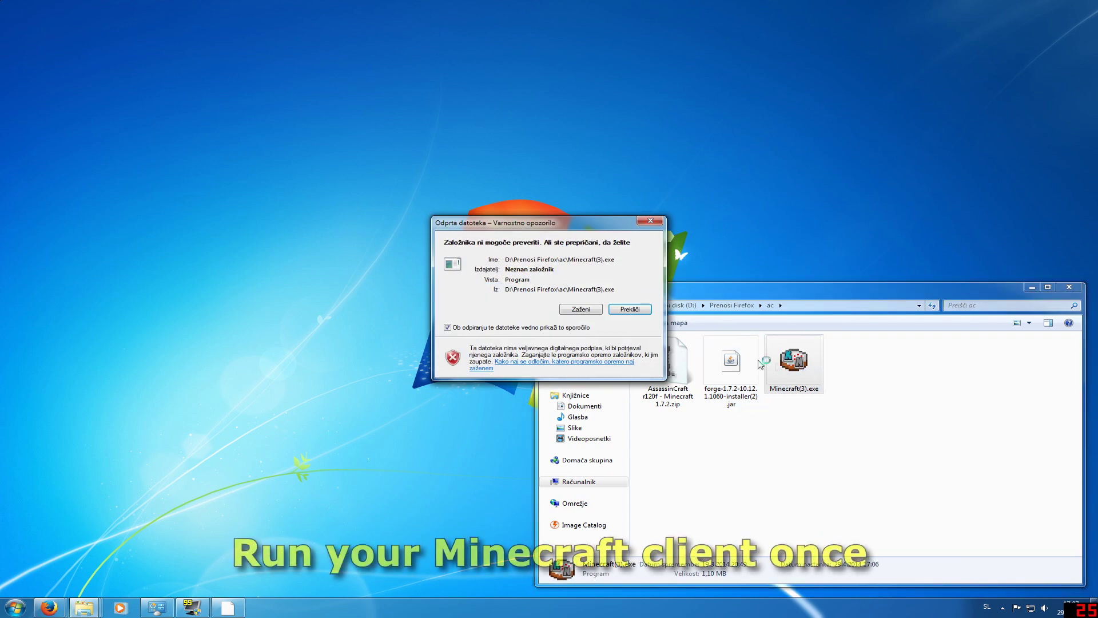
click(568, 312)
key(Return)
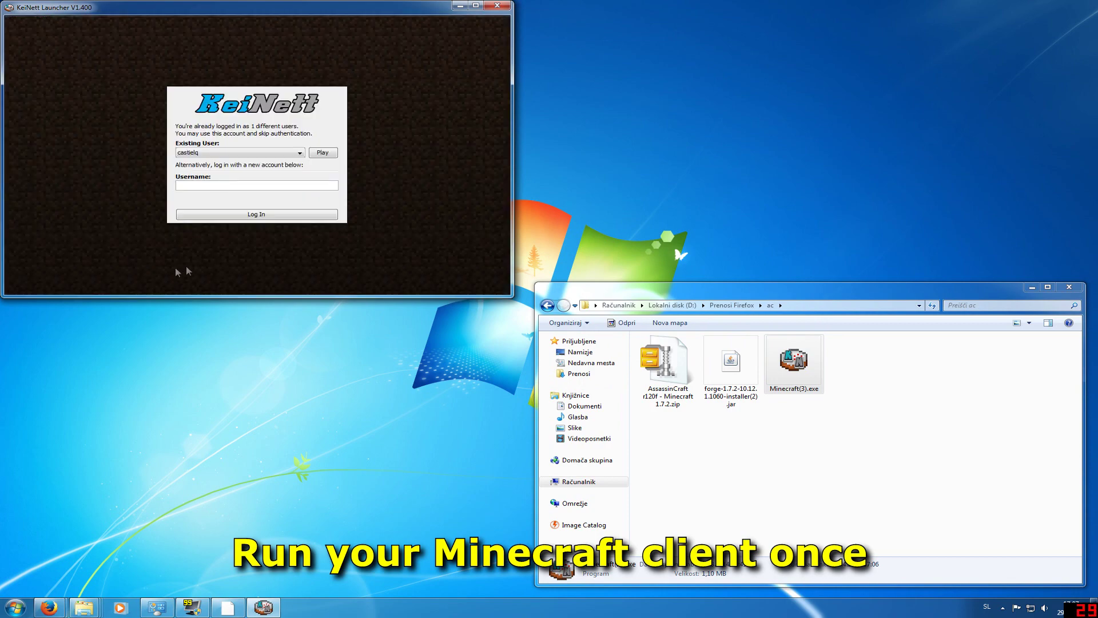
click(322, 153)
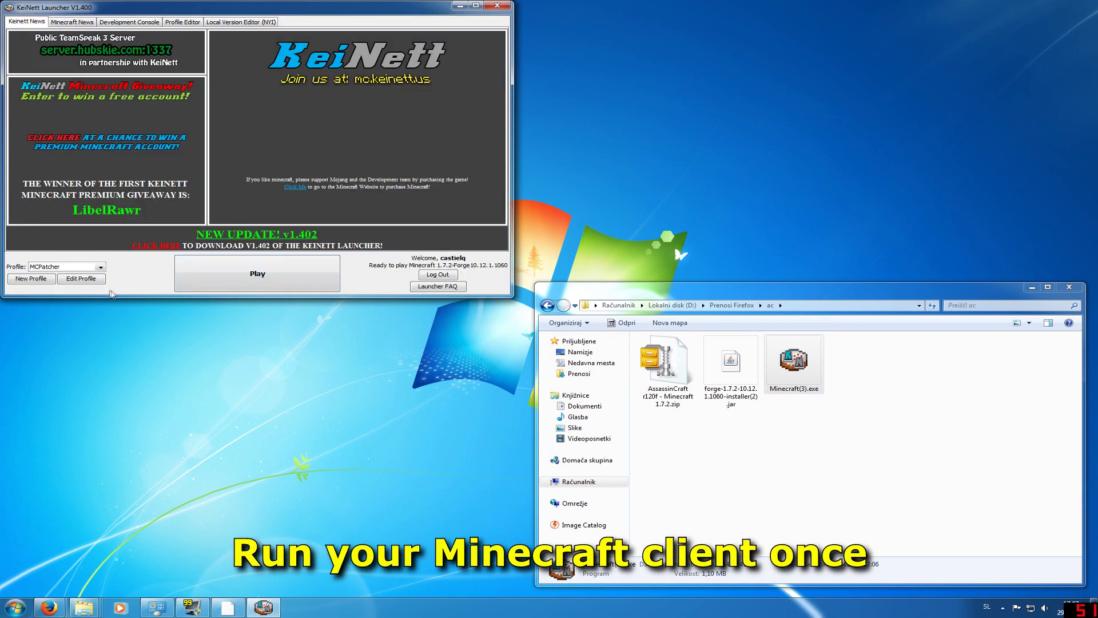
Step: Edit the MCPatcher profile to use version release 1.7.2-Forge10.12.1.1060 and save it
click(80, 278)
drag(270, 75, 277, 335)
click(405, 326)
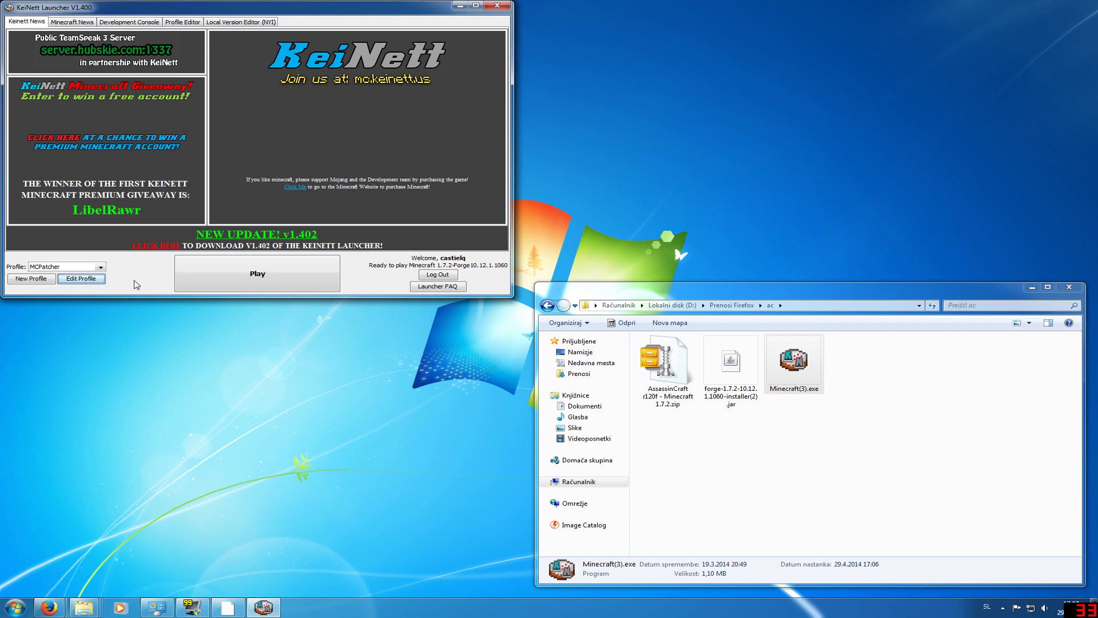
click(80, 278)
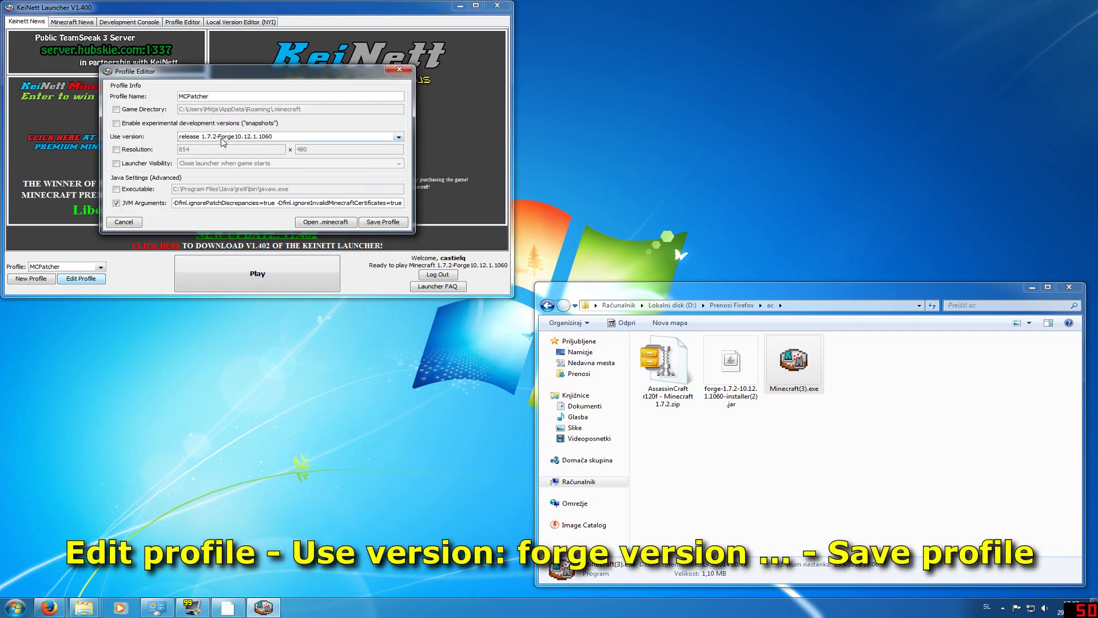
click(291, 137)
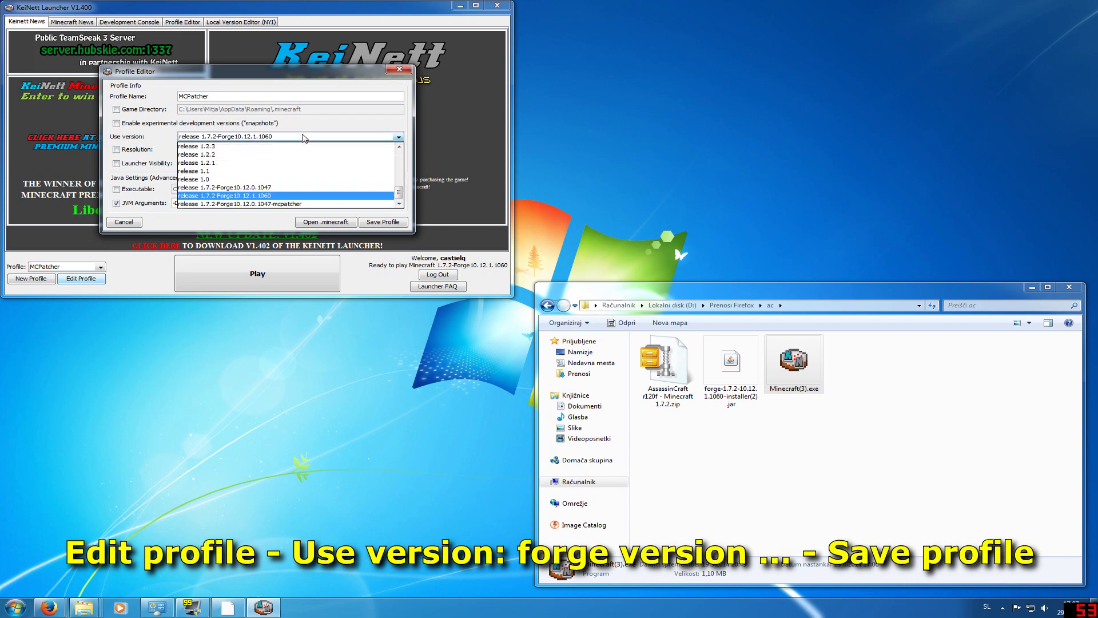
click(246, 196)
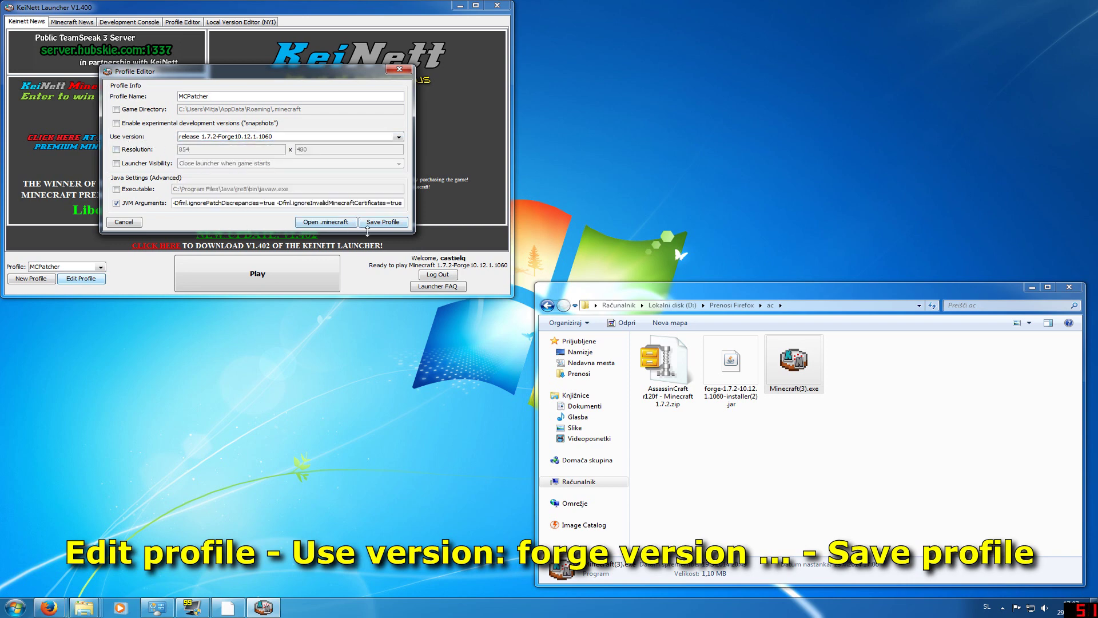
click(380, 222)
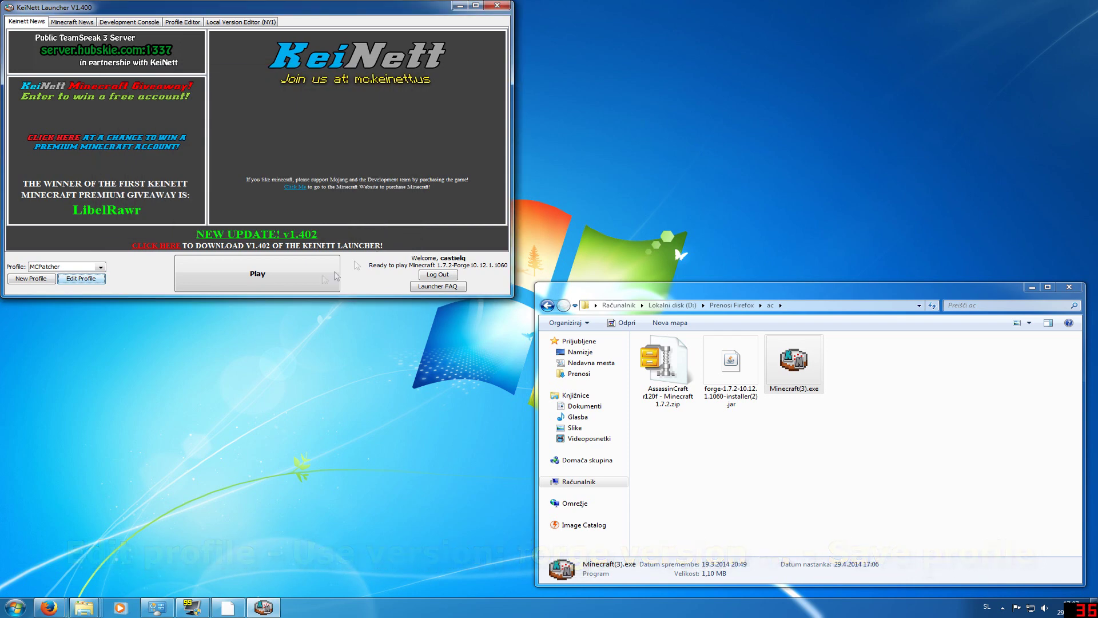
Step: Start the game once with the Forge profile, check Forge Mod Loader in the mod list, and quit the game
click(281, 273)
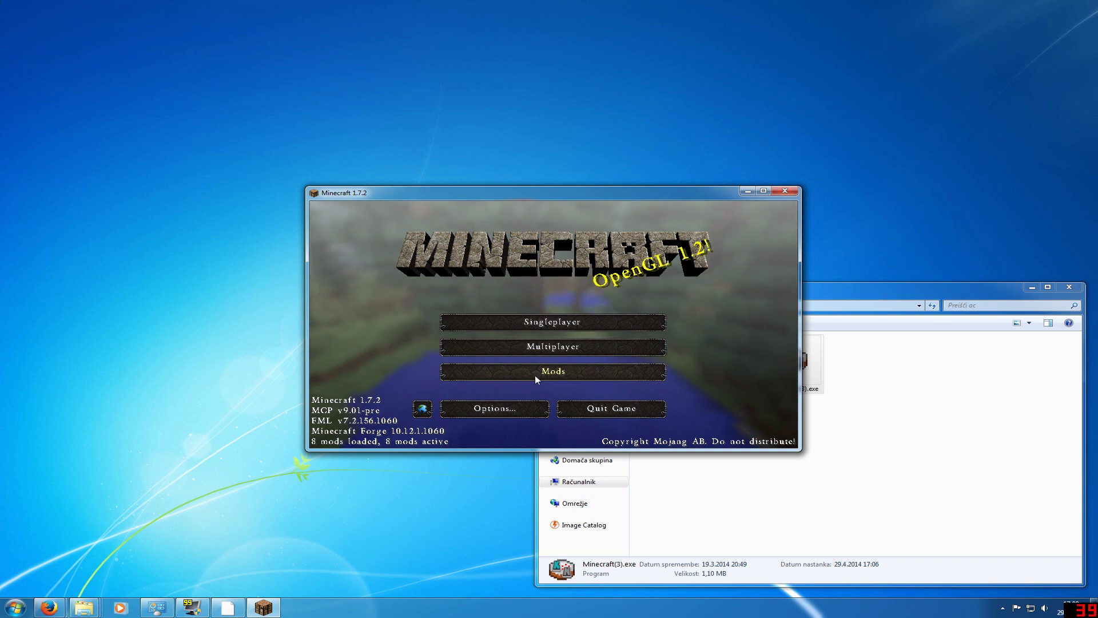
click(536, 377)
click(428, 289)
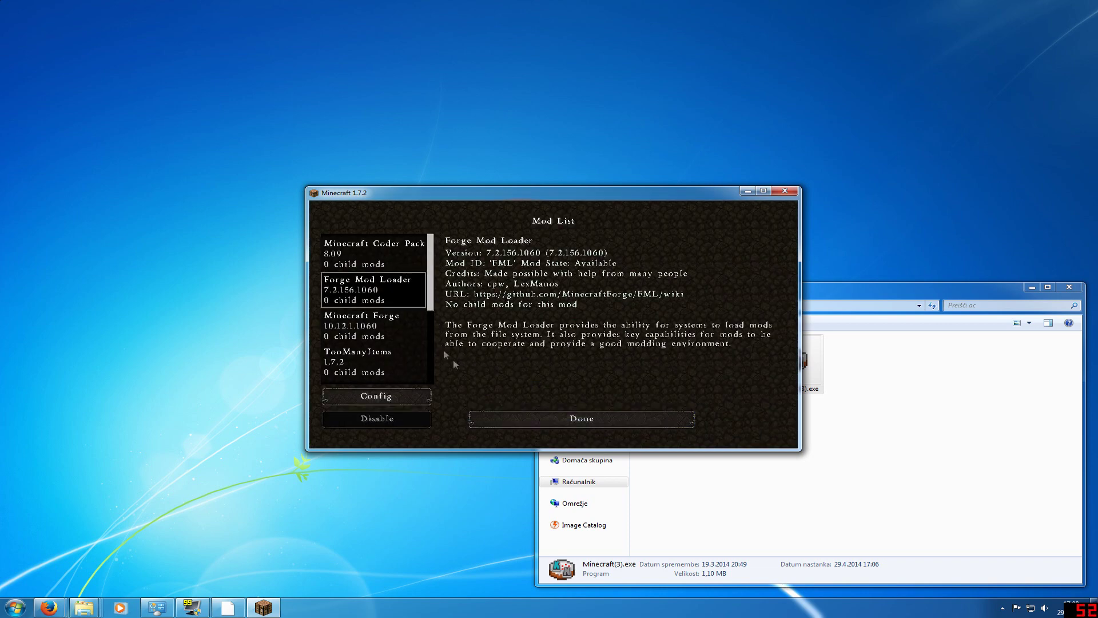
click(525, 417)
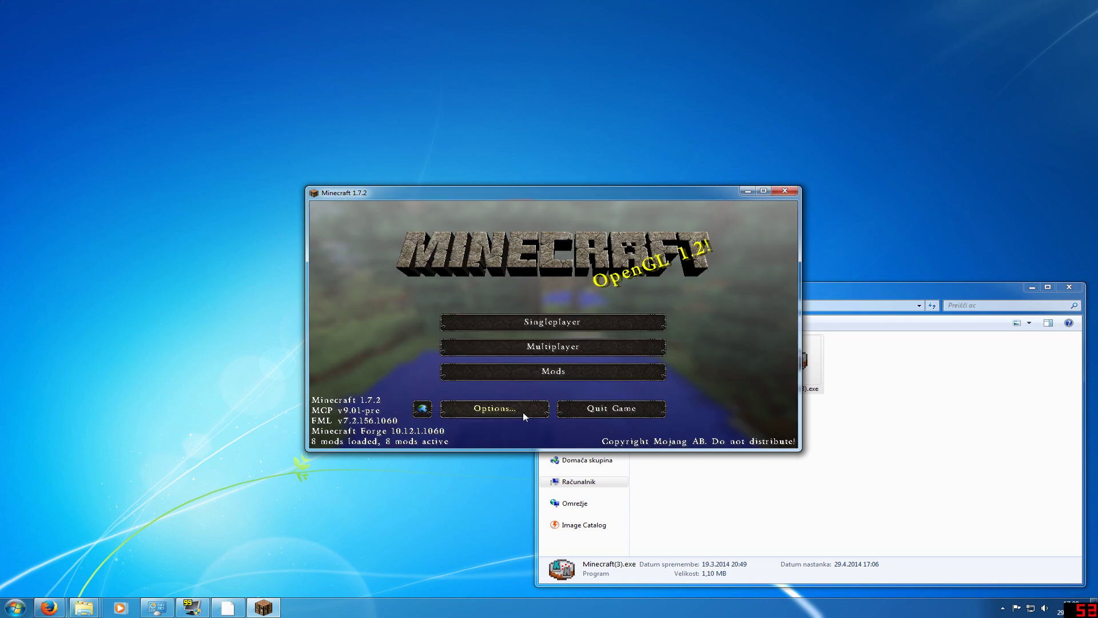
click(639, 412)
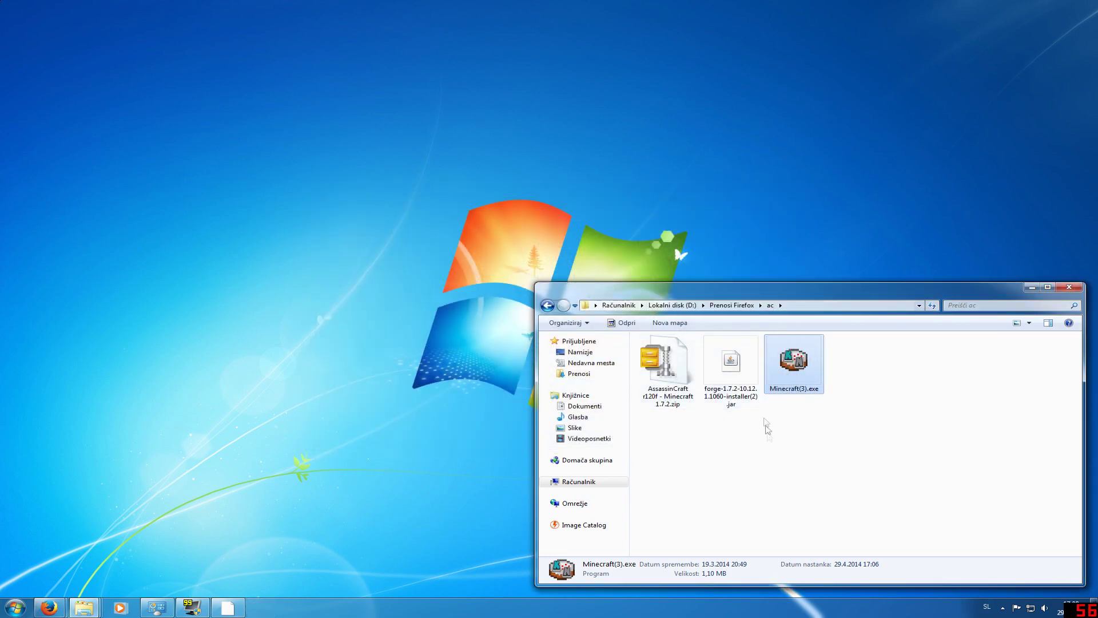
click(740, 451)
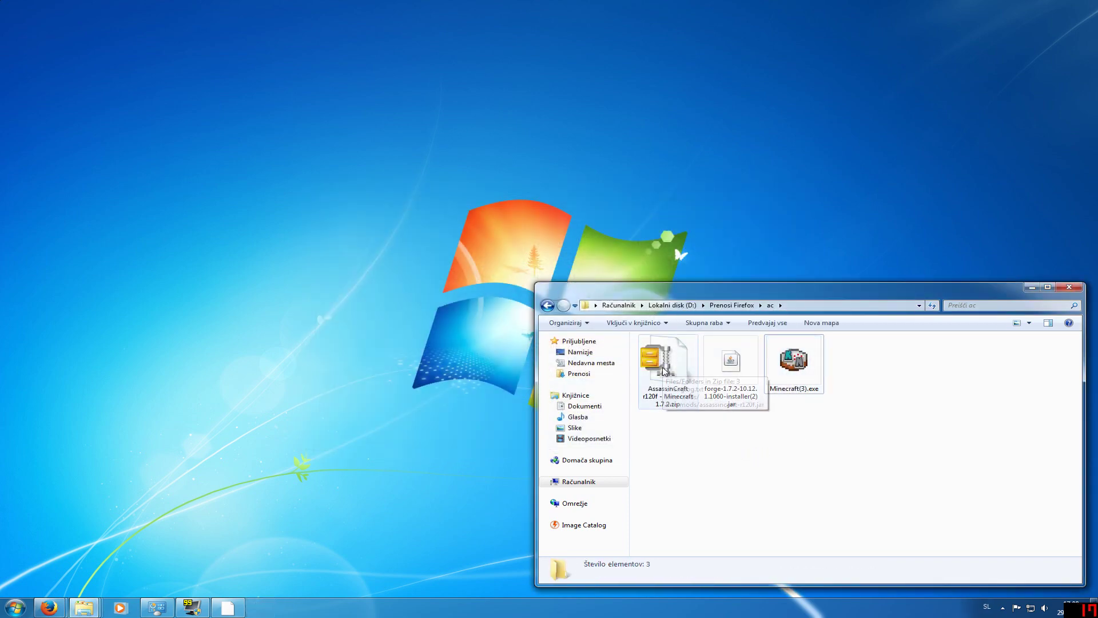
Step: Search Windows for %appdata% and open the Roaming folder
click(14, 606)
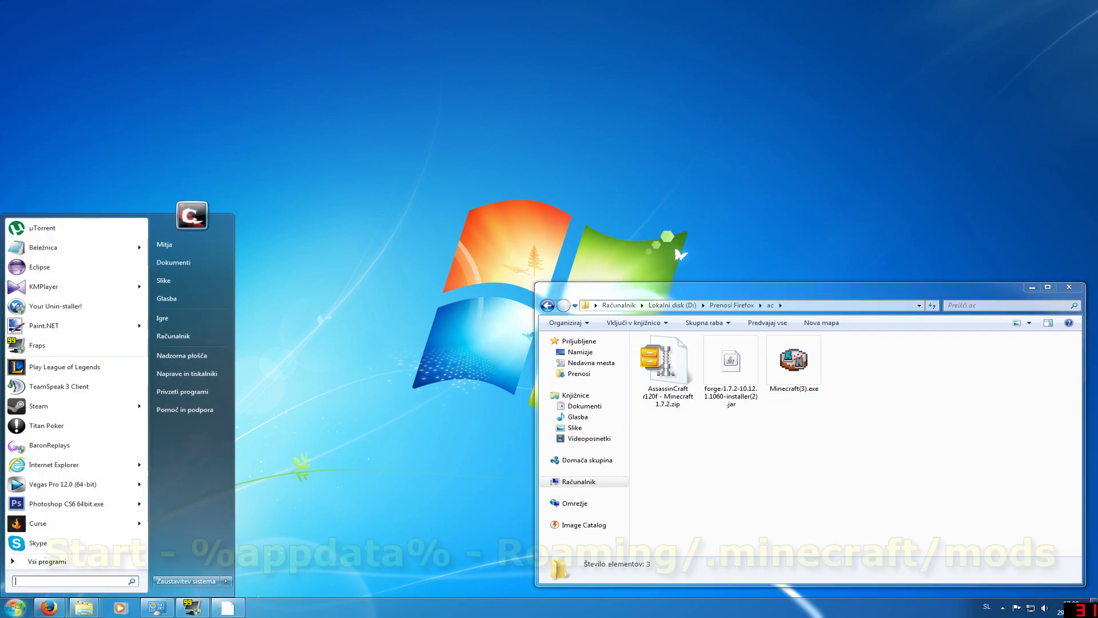
text(%appdata)
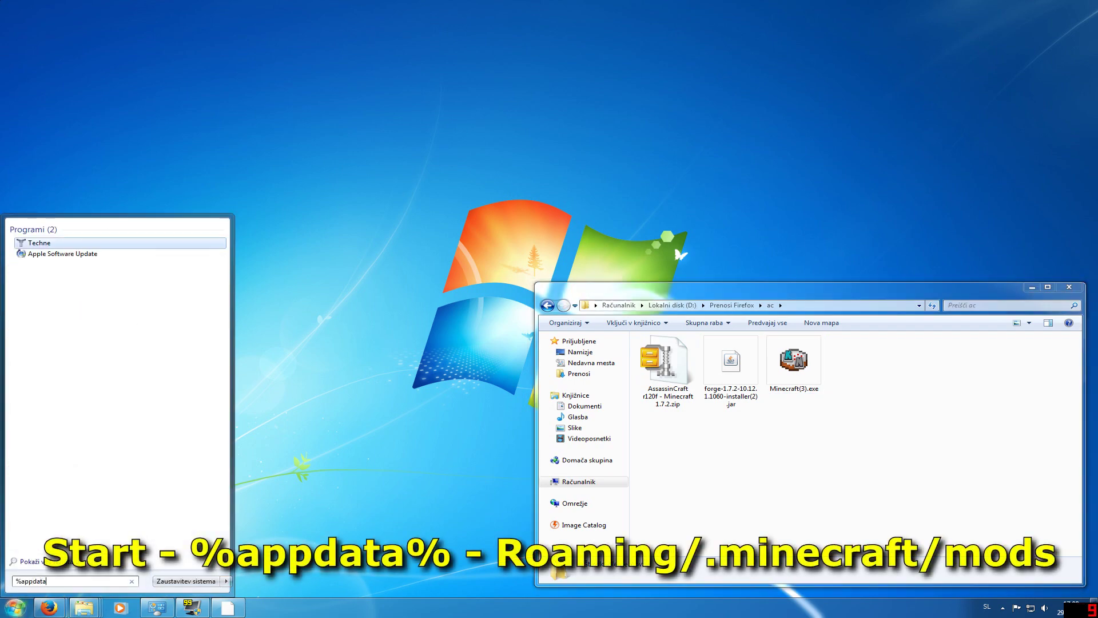
text(%)
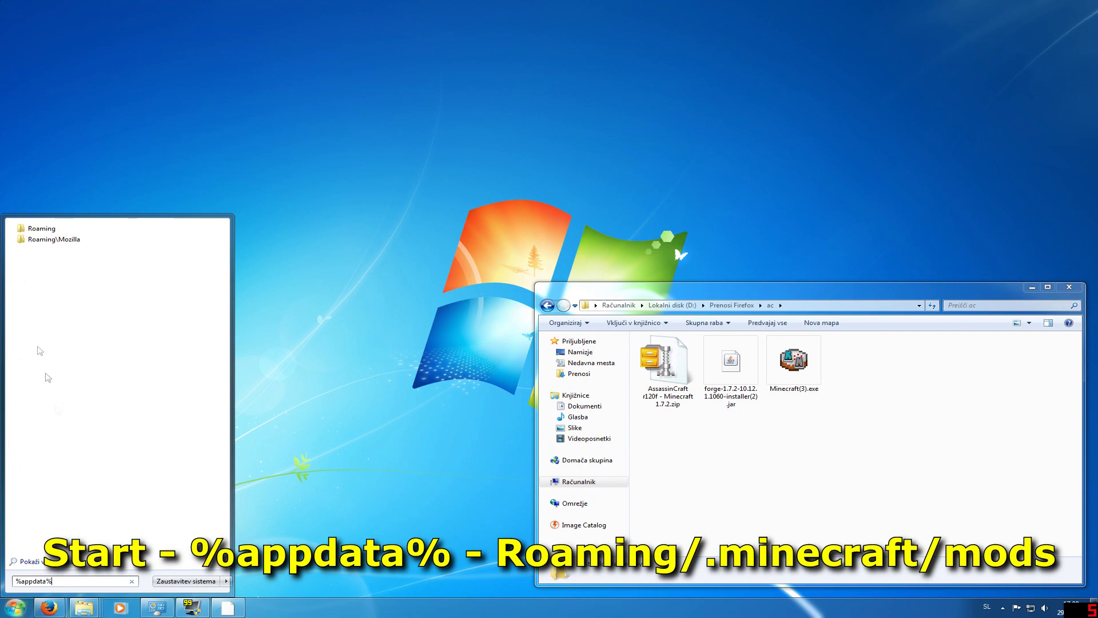
click(40, 229)
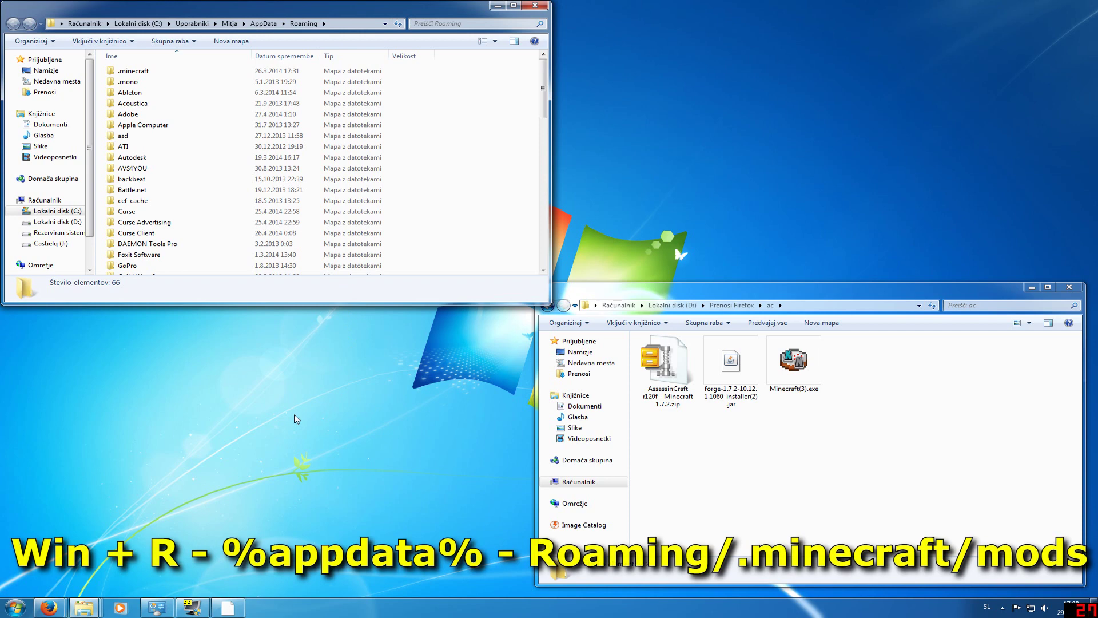
Step: Open a second window of the Roaming folder by running %appdata%, and close it again
key(super+r)
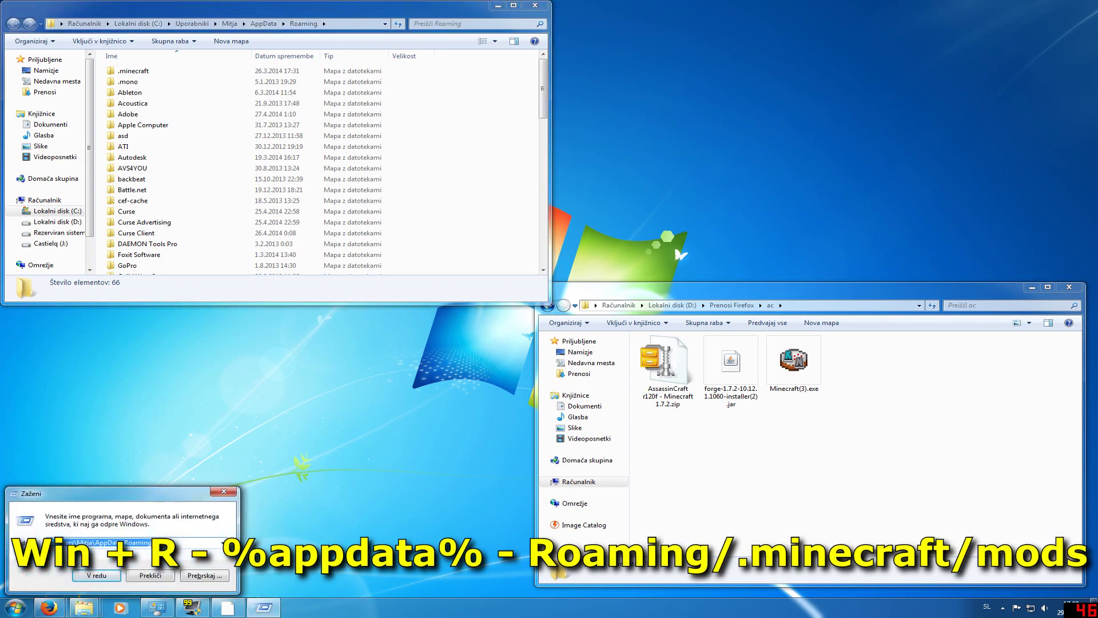
key(BackSpace)
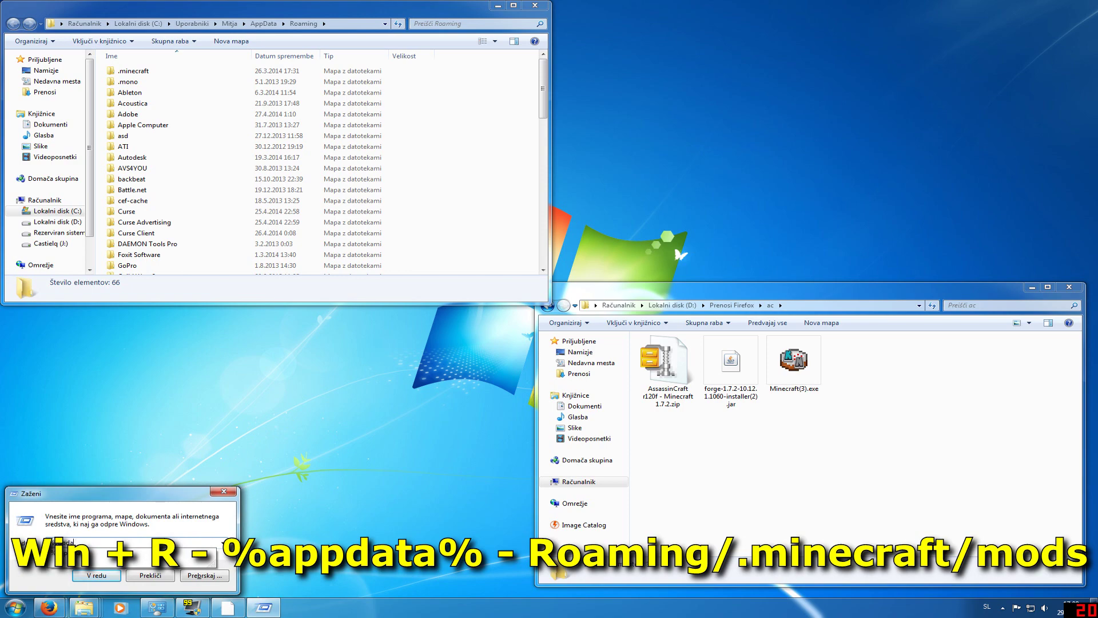
text(%appdata%)
key(Return)
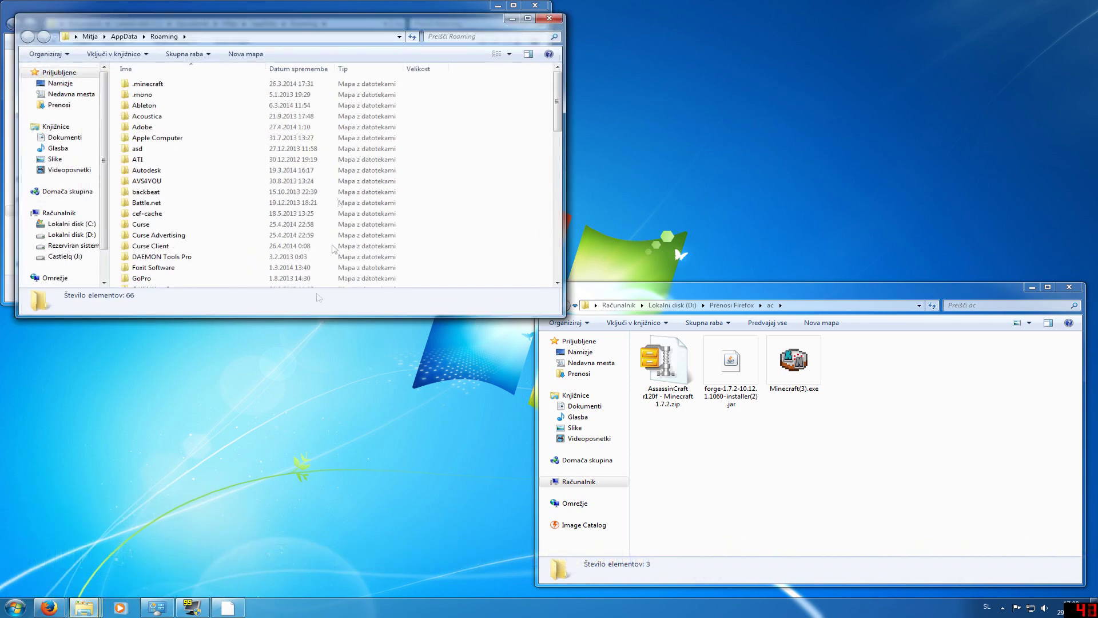
drag(272, 29, 277, 186)
key(alt+F4)
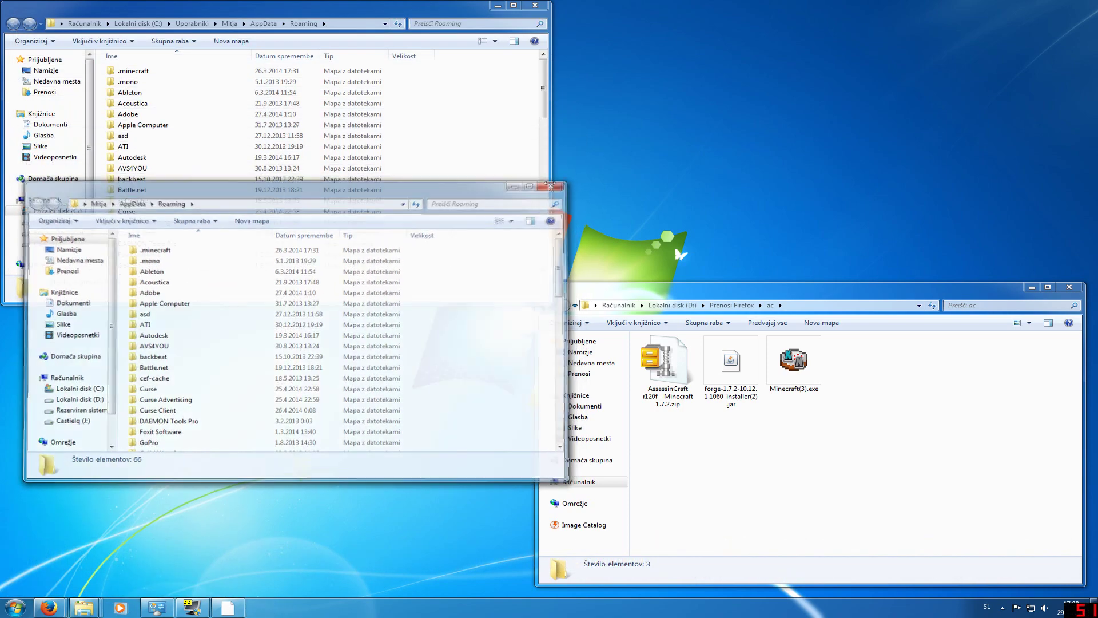
Step: Go to the .minecraft/mods folder and open the archive AssassinCraft r120f - Minecraft 1.7.2.zip from the ac folder
double_click(133, 71)
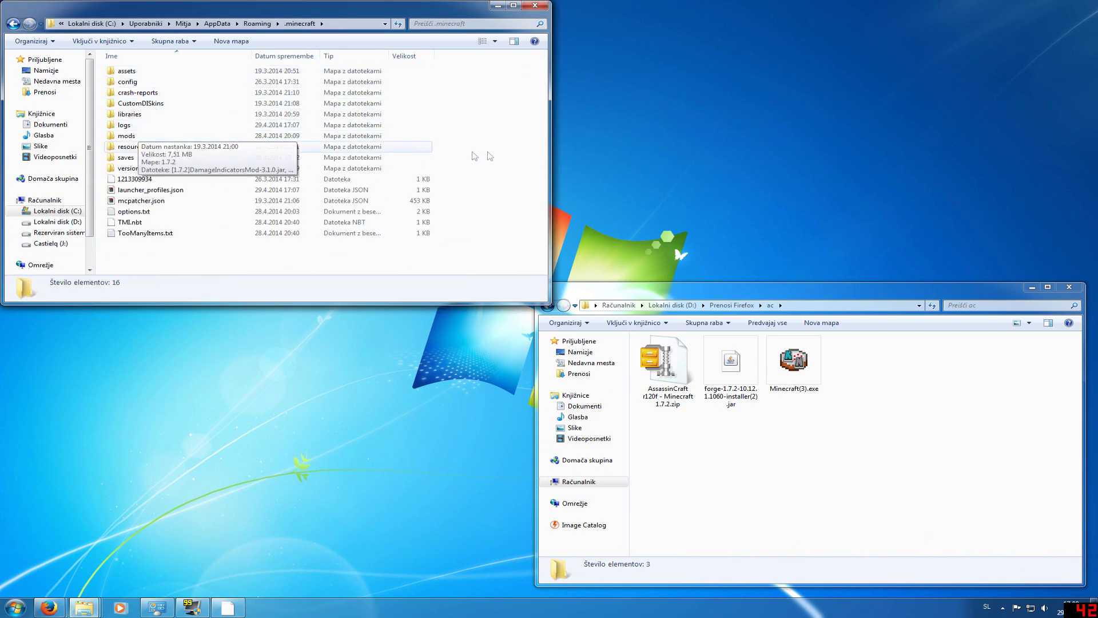
click(260, 138)
double_click(136, 138)
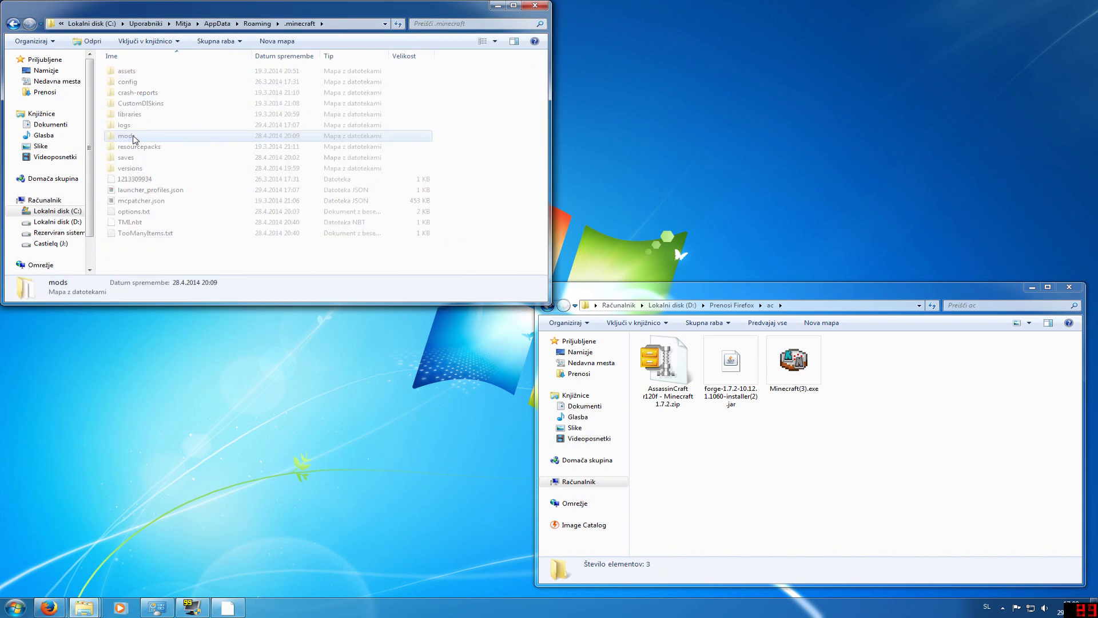
click(724, 419)
mouse_move(667, 366)
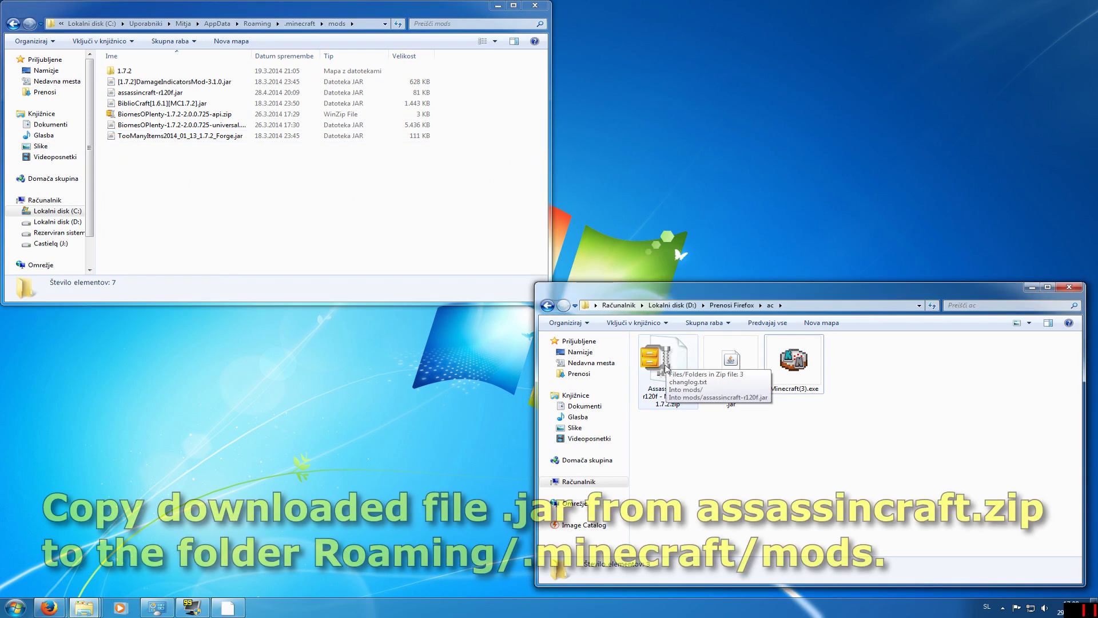
double_click(667, 366)
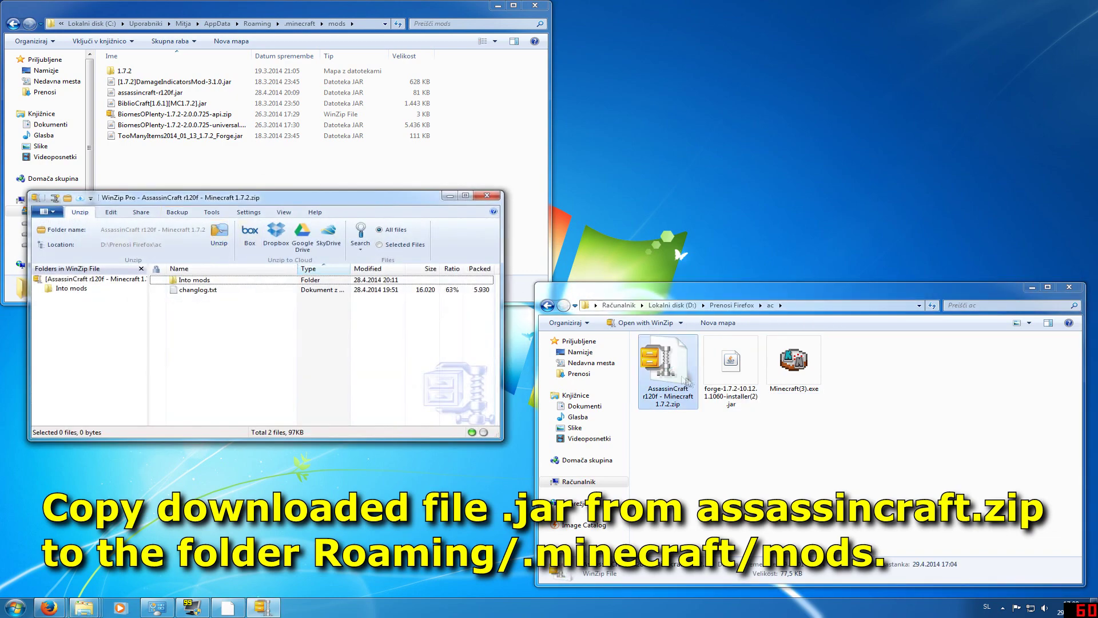
Step: Read the r120f changes in the archive's changlog.txt and close the file
click(196, 291)
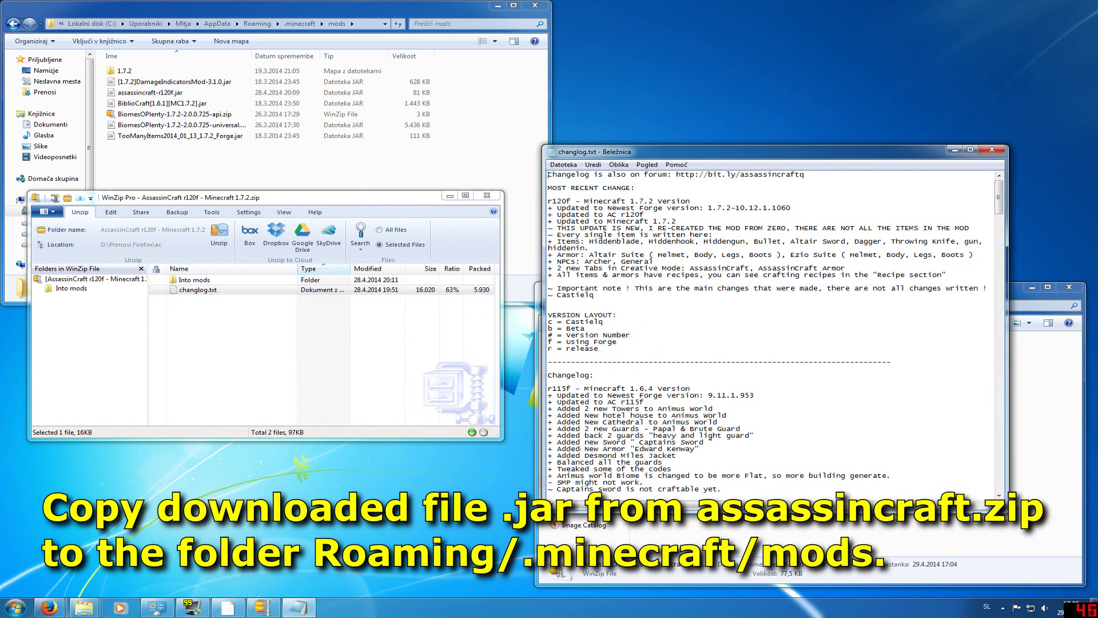
drag(643, 482, 570, 174)
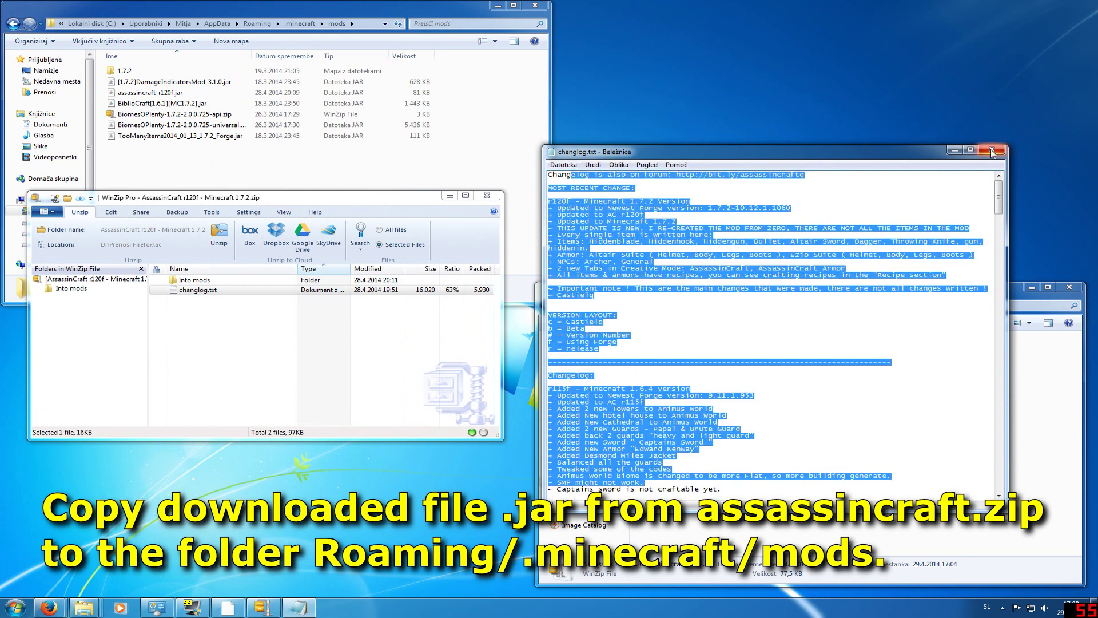
click(992, 152)
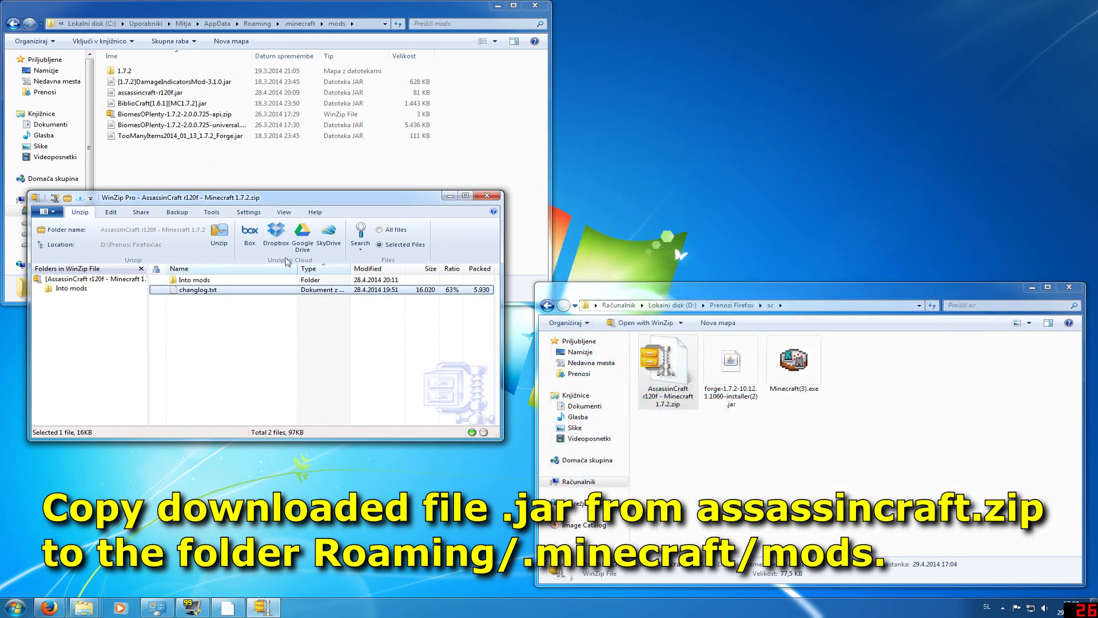
Step: Copy assassincraft-r120f.jar from the archive's Into mods folder into the .minecraft/mods folder and close the archive
double_click(199, 282)
drag(261, 343, 203, 280)
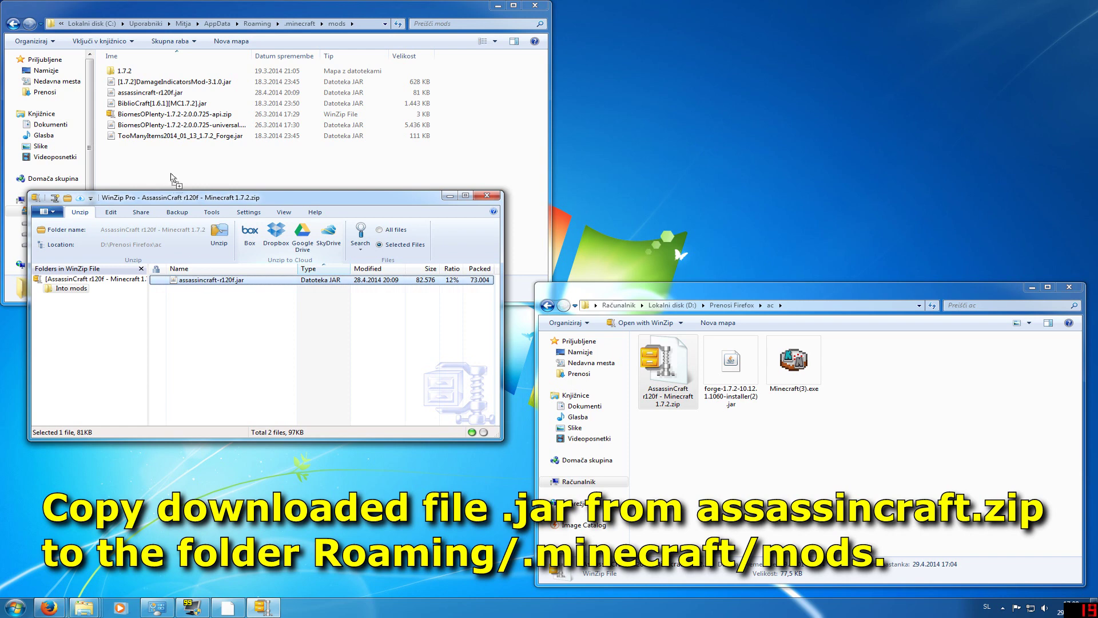
drag(170, 177, 171, 179)
click(514, 298)
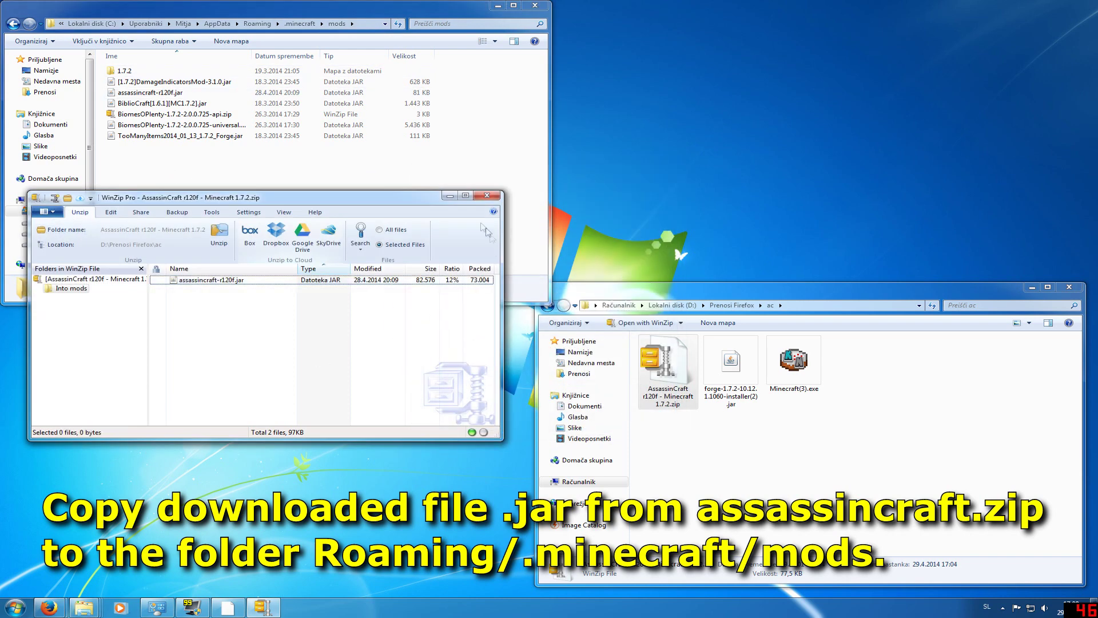
click(487, 195)
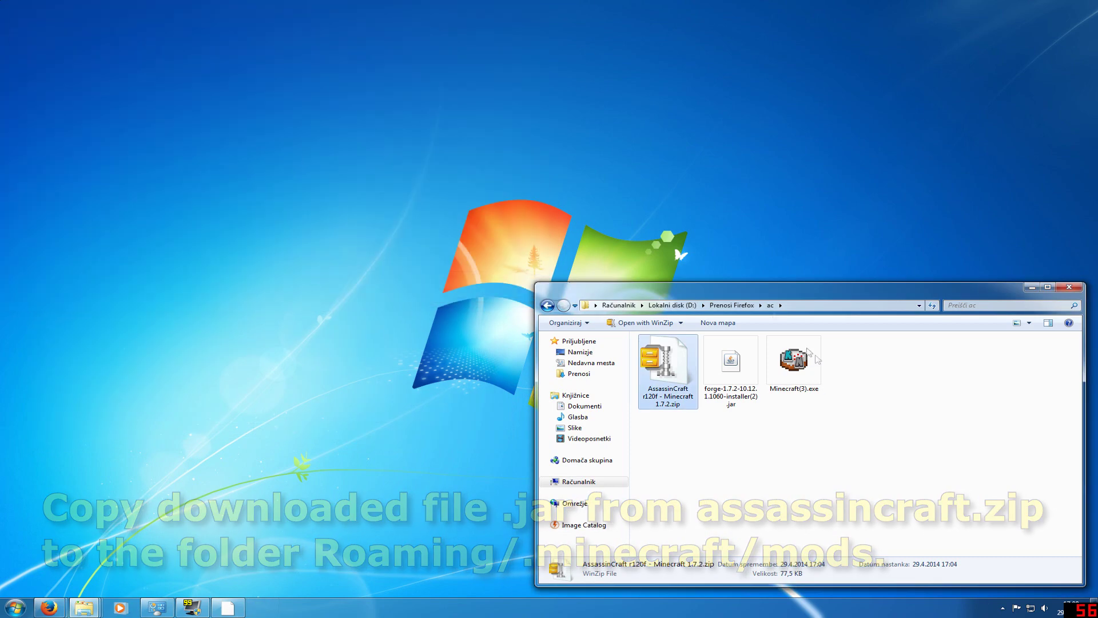
Step: Run Minecraft(3).exe and dismiss the launcher update notice without updating
double_click(793, 360)
click(581, 309)
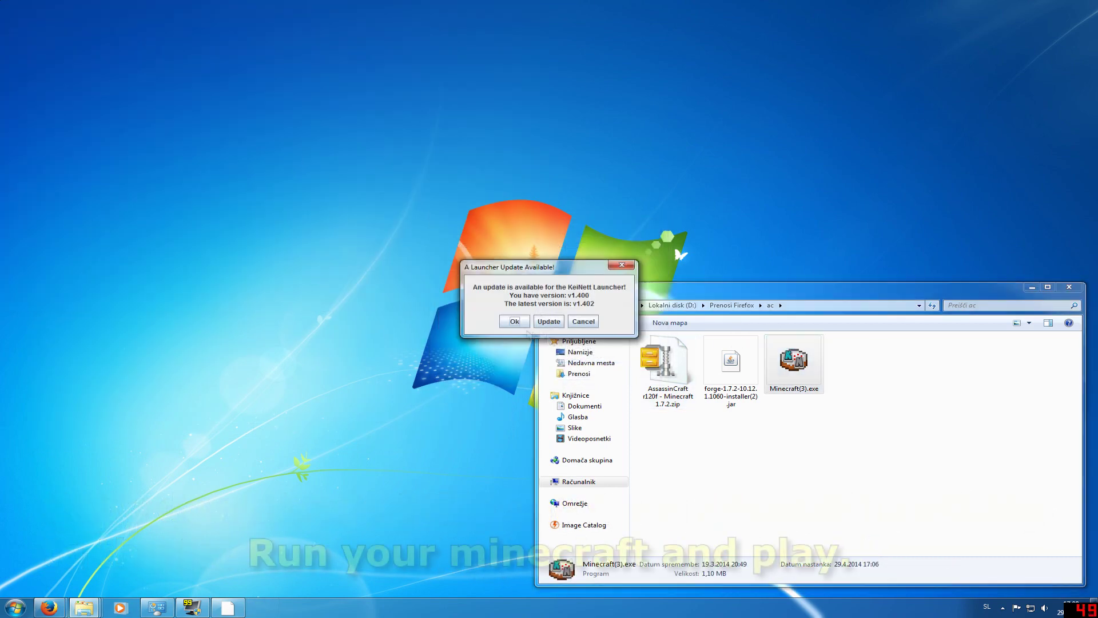
click(515, 321)
Step: Start the game, check AssassinCraft in its mod list and return to the main menu
click(248, 270)
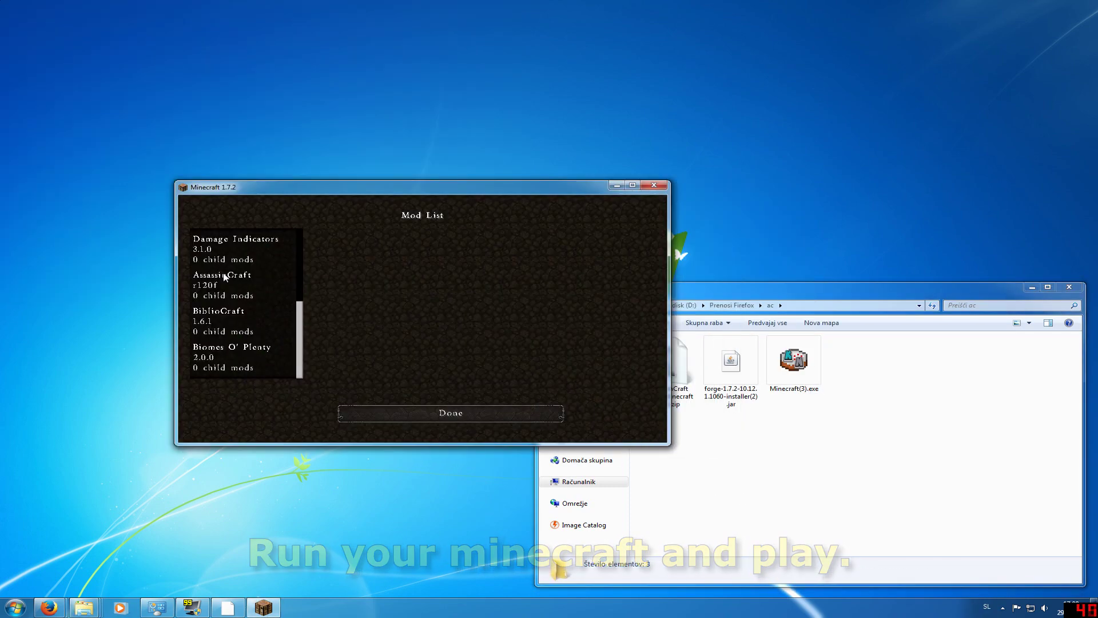
click(225, 277)
click(450, 412)
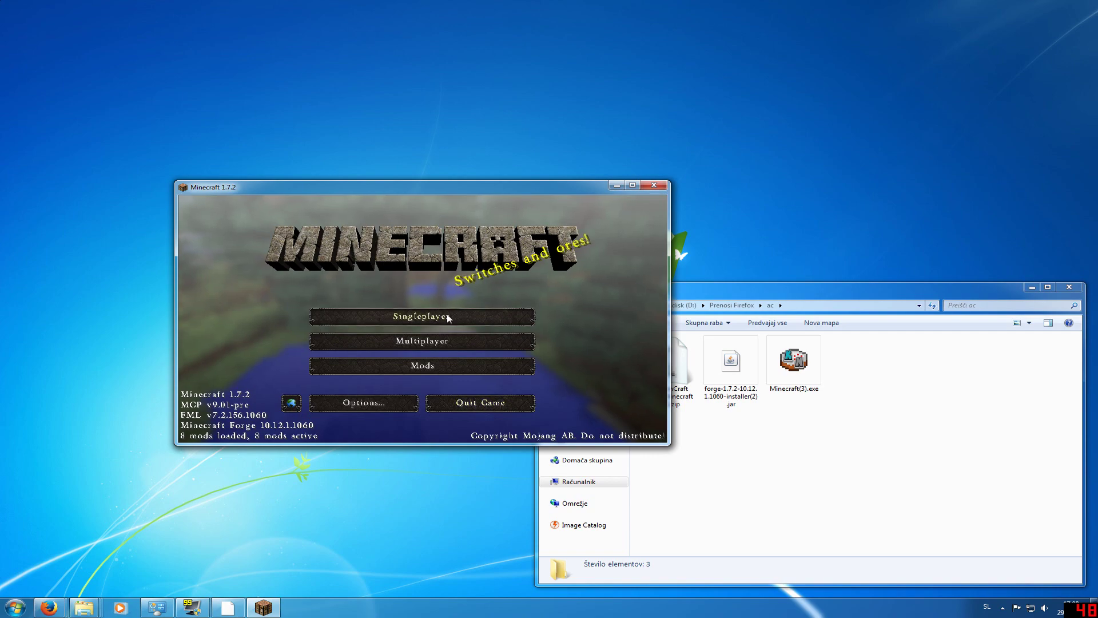
Step: Load a singleplayer world and look through the AssassinCraft weapons and armor categories in the creative inventory
click(448, 318)
double_click(396, 296)
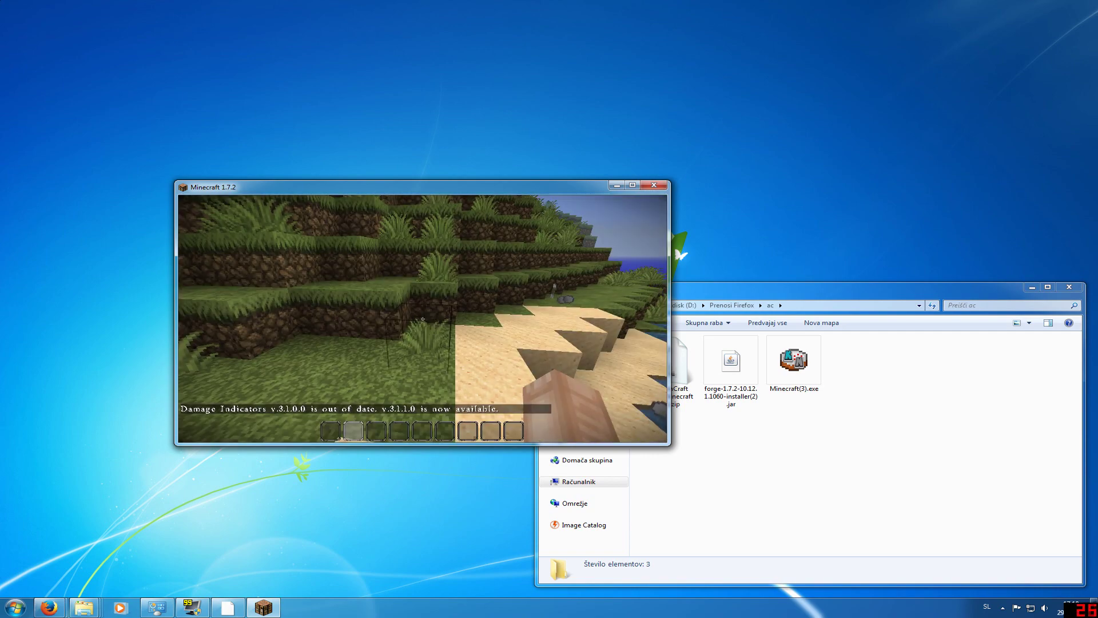
key(e)
click(327, 237)
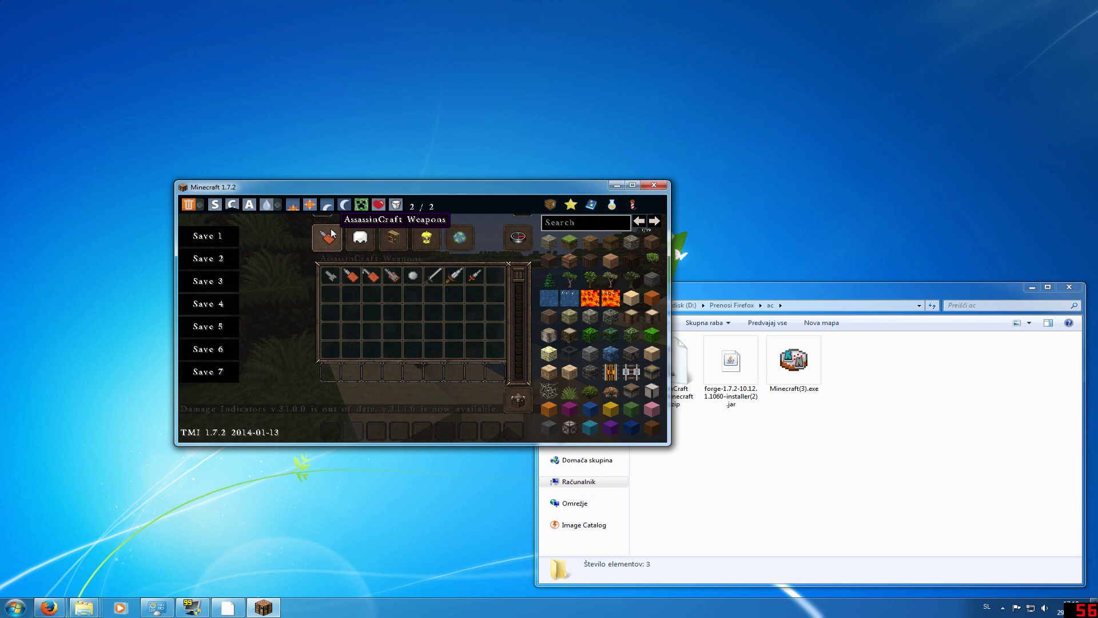
click(359, 238)
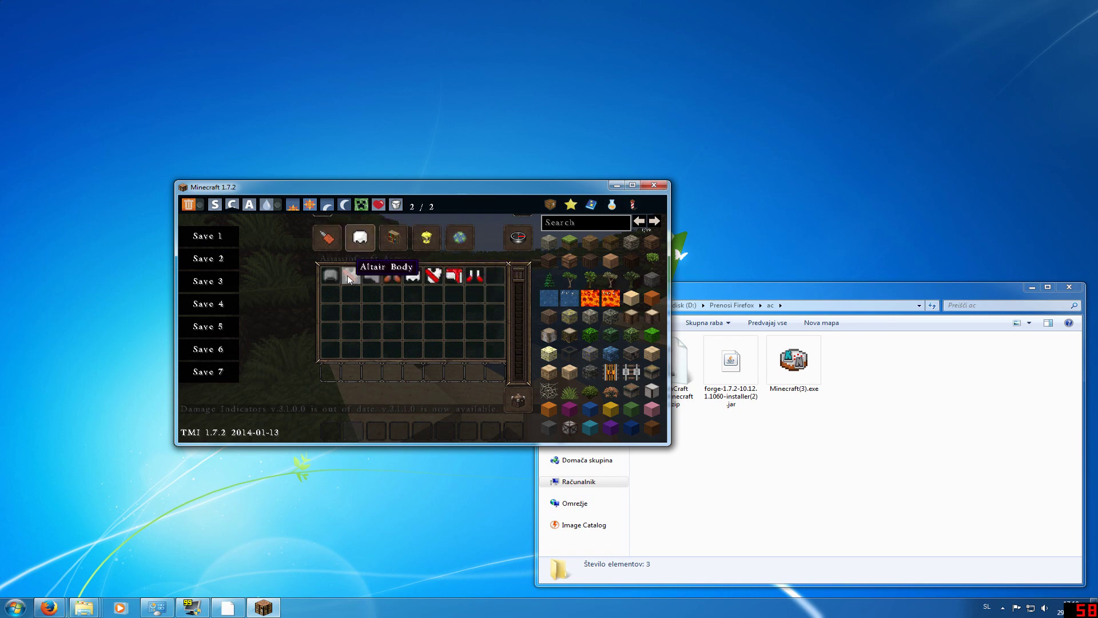
click(324, 237)
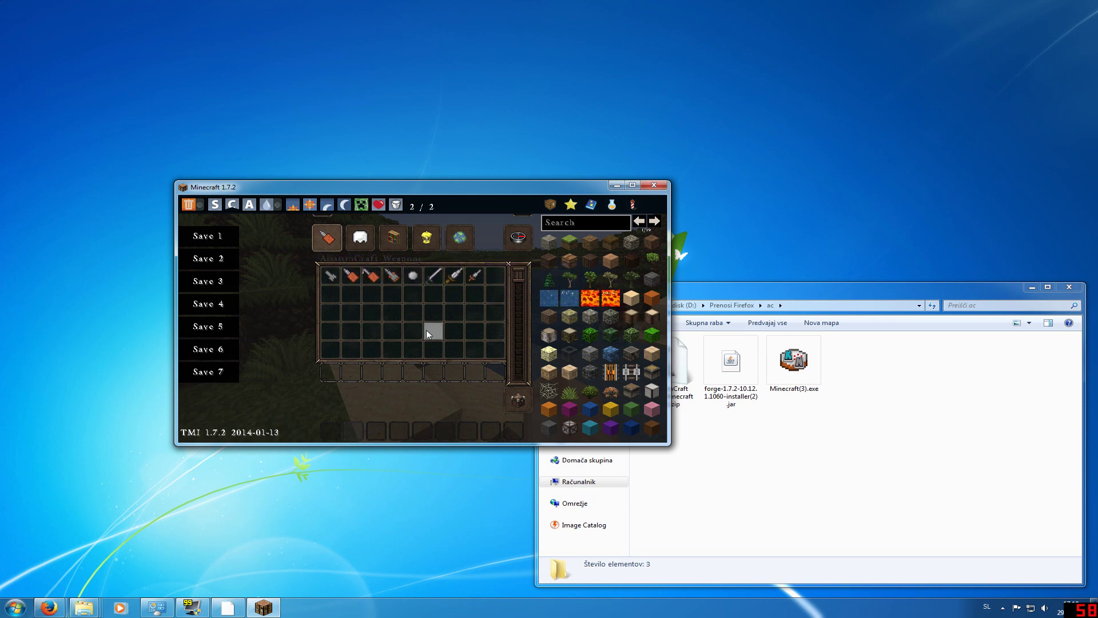
Step: Leave the world for the main menu and close Minecraft
key(Escape)
key(Escape)
click(431, 373)
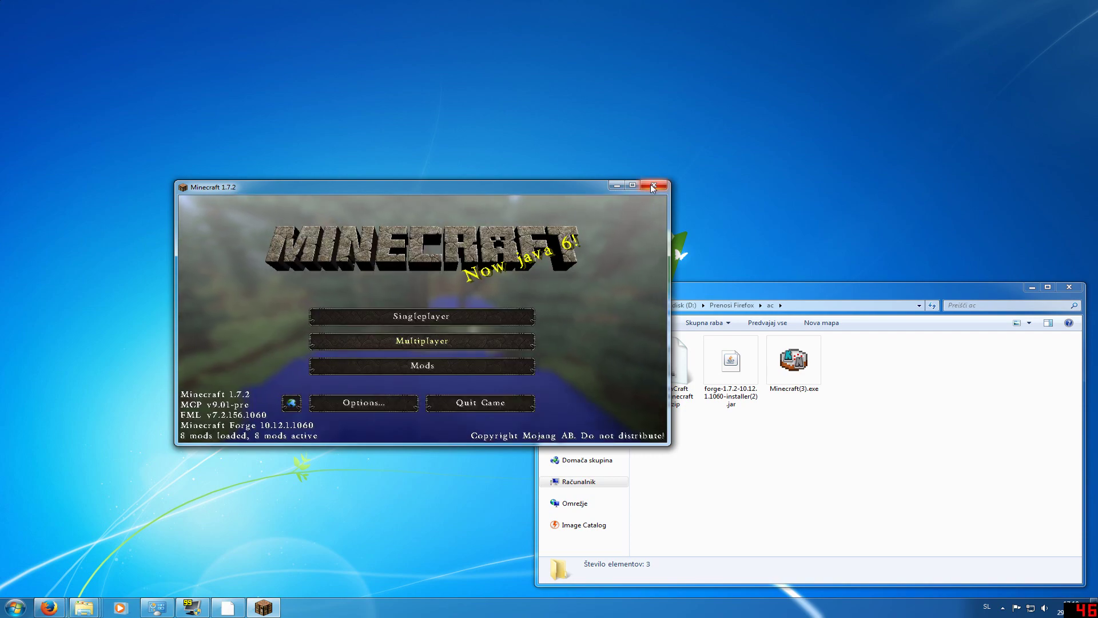
click(653, 186)
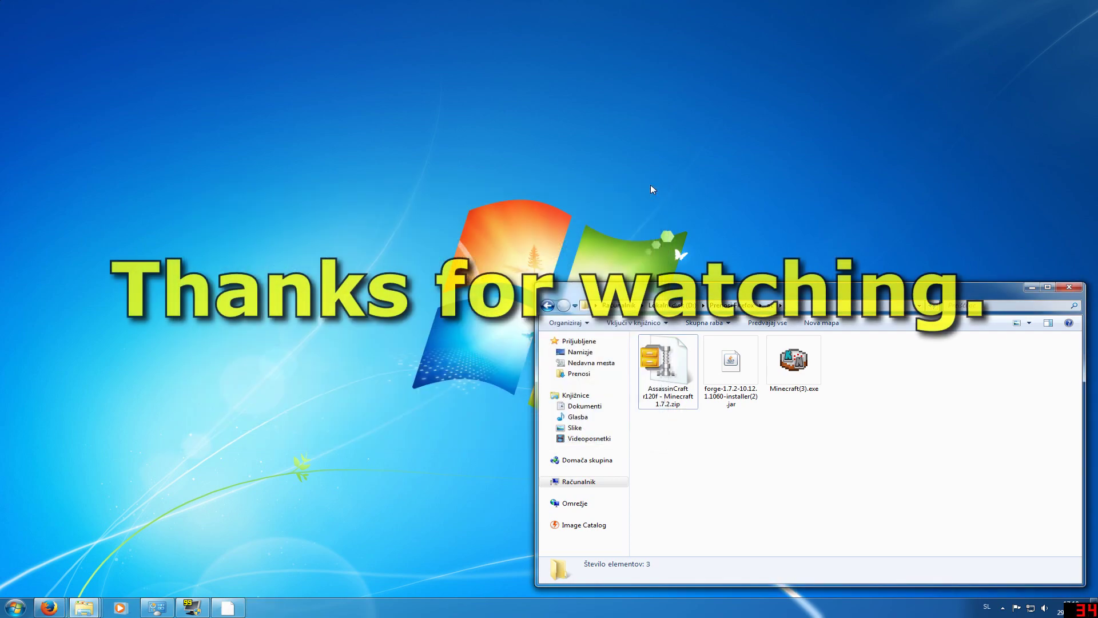